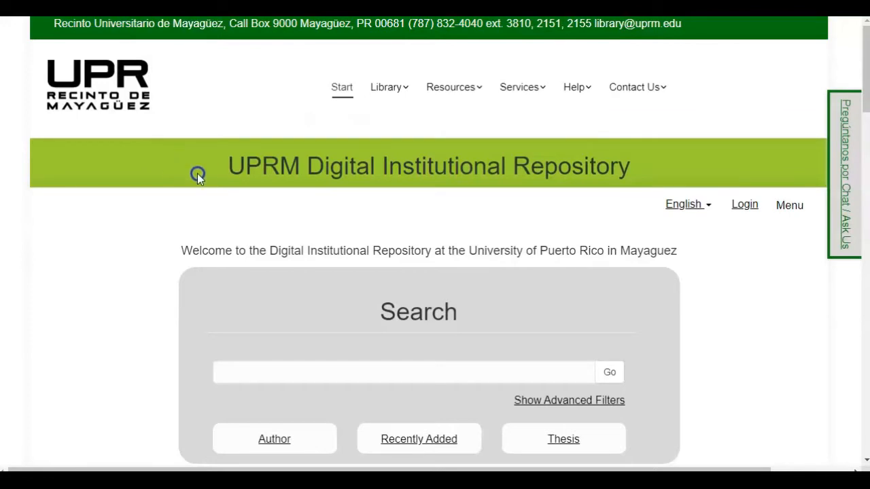
# Step: Log in to the repository and start a new submission from the Submissions page
pyautogui.click(742, 205)
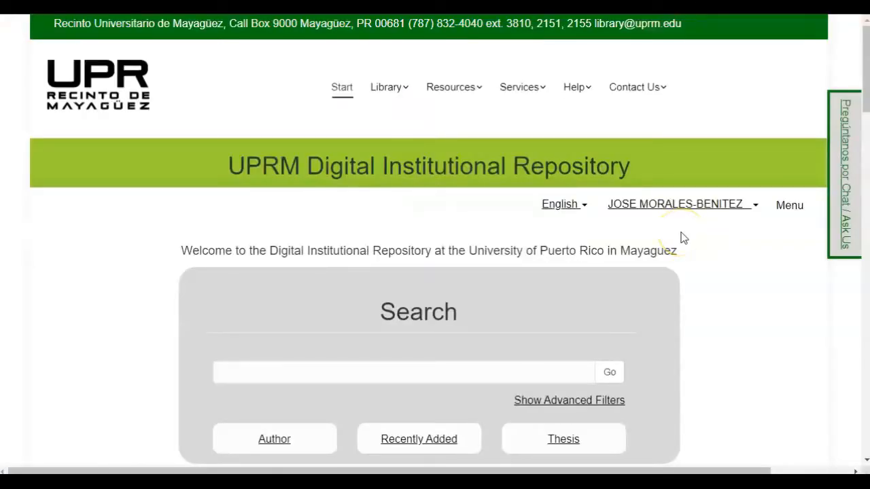
pyautogui.click(672, 220)
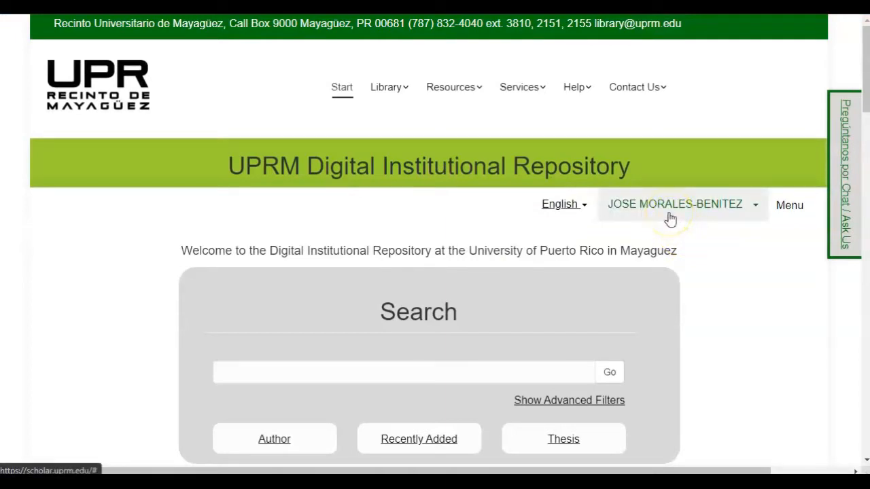
pyautogui.click(789, 207)
pyautogui.scroll(-3, 723, 280)
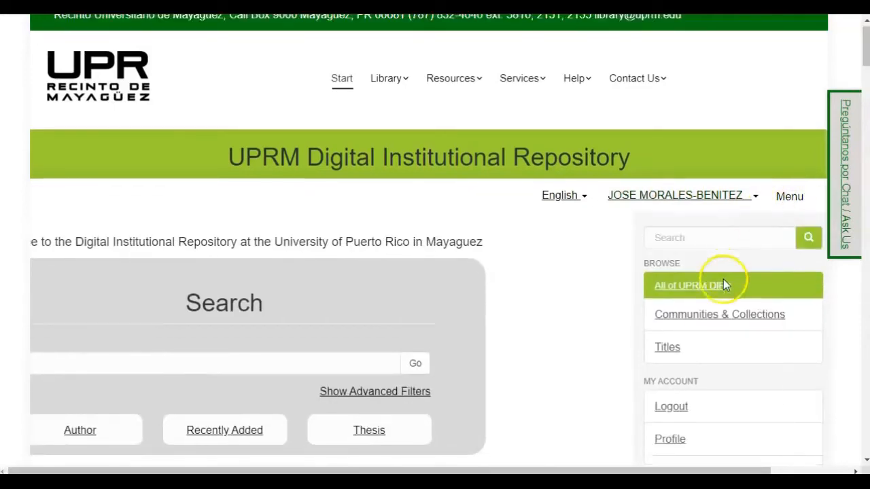
pyautogui.click(677, 261)
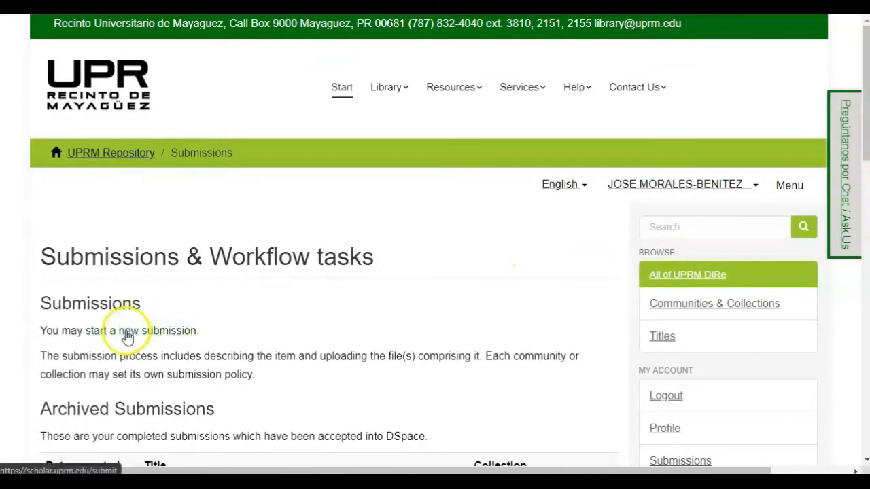
pyautogui.click(127, 335)
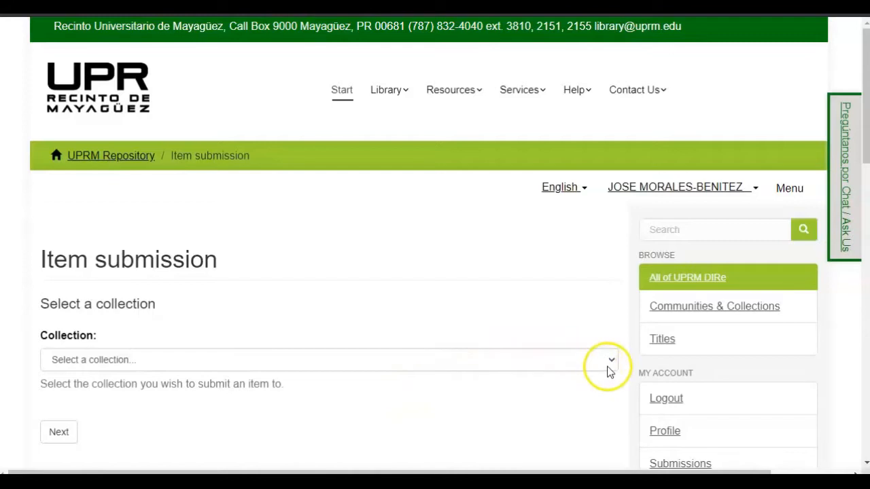
# Step: Choose the Mayaguez Campus 'Theses & Dissertations' collection and continue to Describe Item
pyautogui.moveTo(607, 368); pyautogui.dragTo(328, 417)
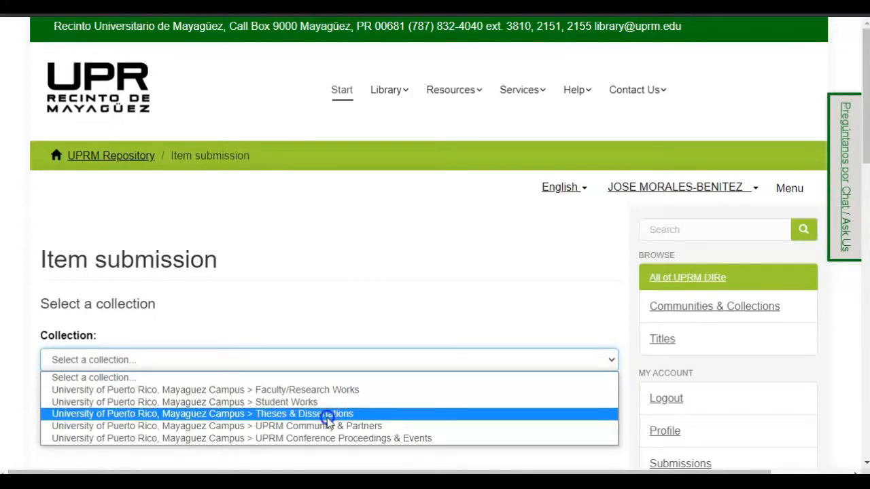
pyautogui.moveTo(329, 417); pyautogui.dragTo(327, 417)
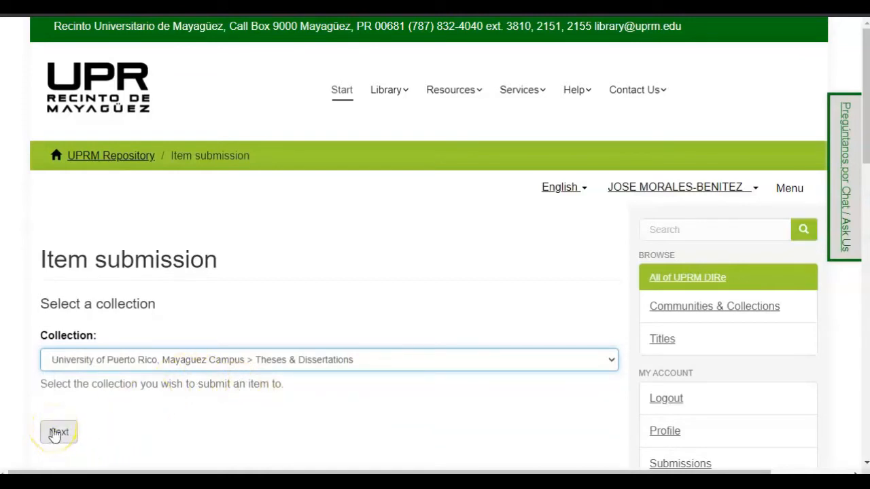
pyautogui.click(57, 433)
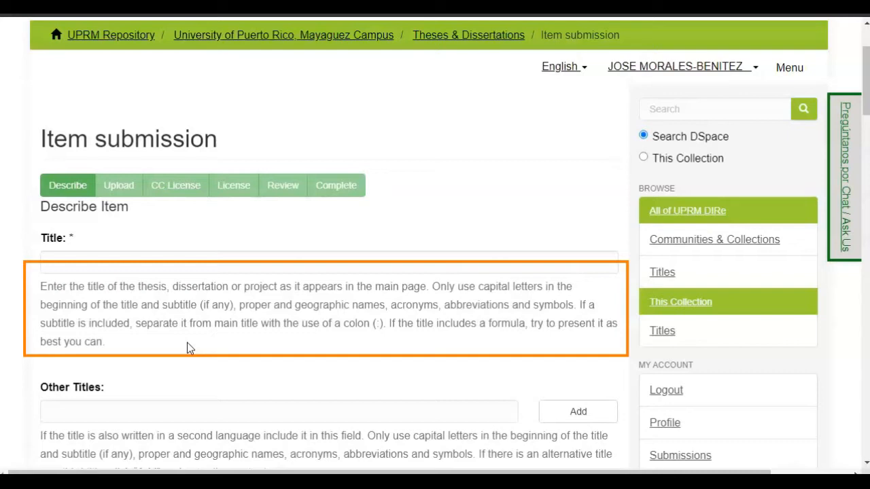
# Step: Enter the title 'Saliendo del hoyo: Cómo reparar…' and the author's last and first names
pyautogui.click(151, 352)
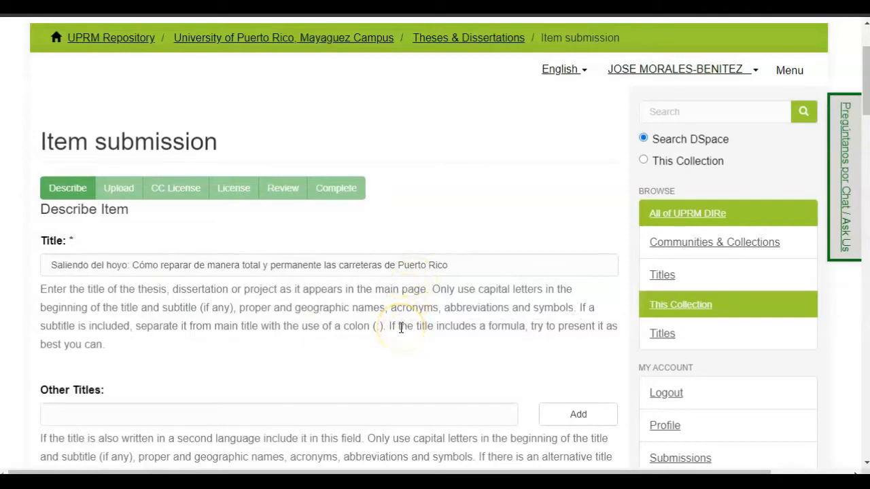
pyautogui.scroll(-3, 126, 241)
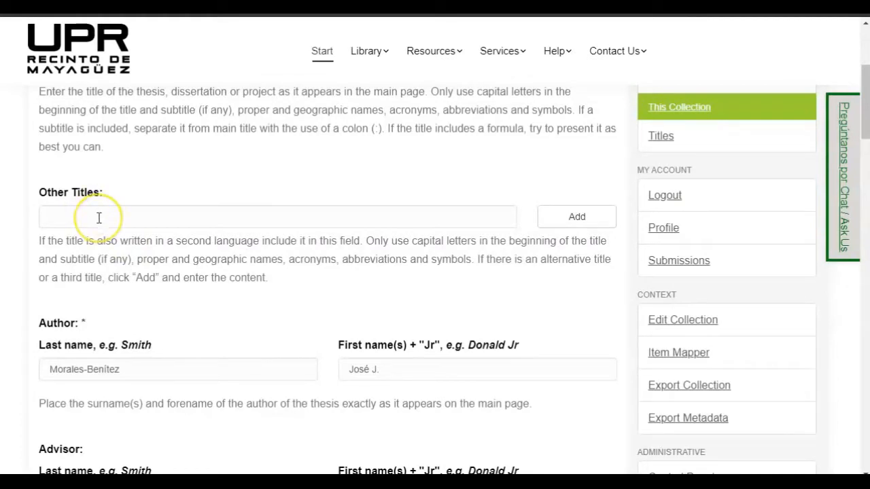
# Step: Fill in the advisor's surname and first name, then add one committee member's names to the list
pyautogui.scroll(-1, 99, 218)
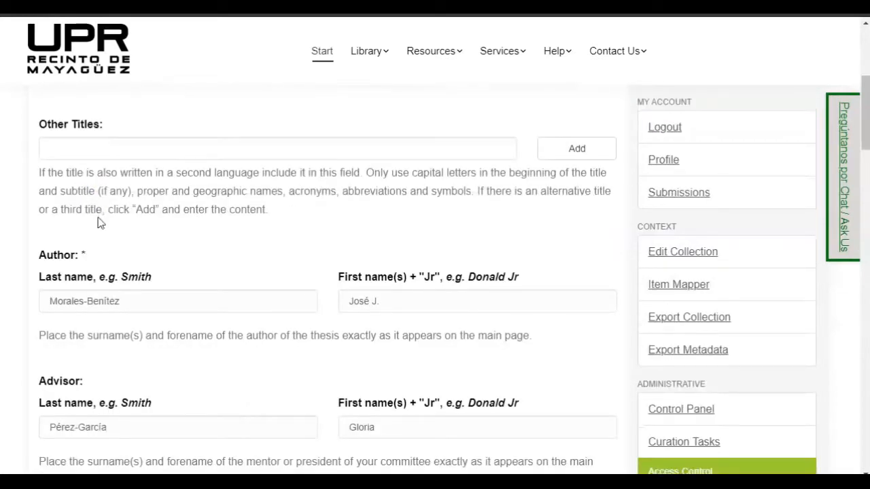
pyautogui.scroll(-1, 99, 222)
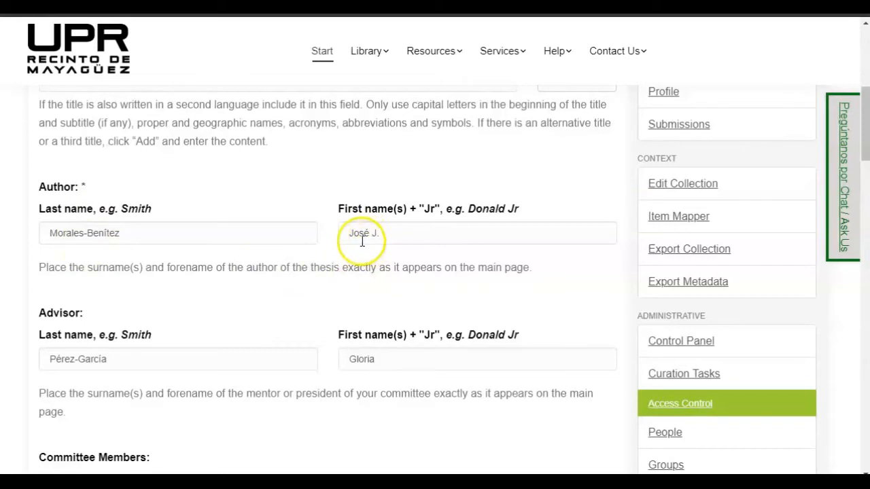
pyautogui.scroll(-1, 76, 254)
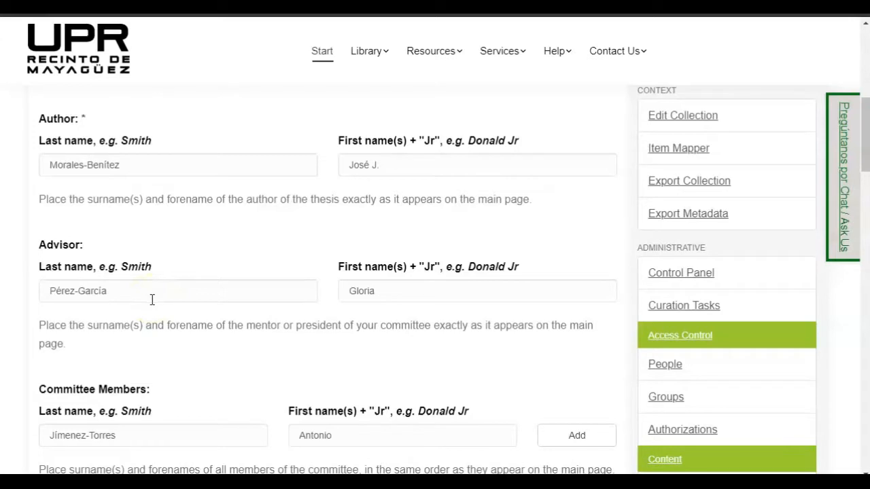
pyautogui.scroll(-2, 79, 296)
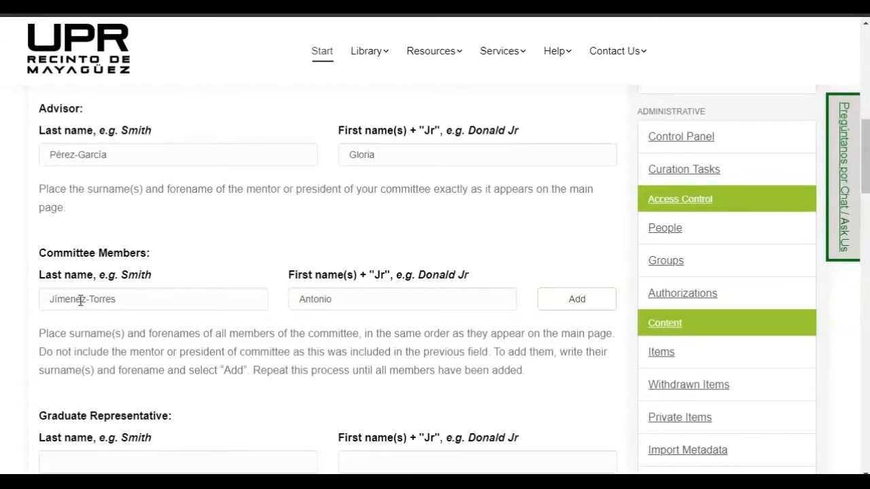
pyautogui.click(81, 301)
pyautogui.click(312, 313)
pyautogui.scroll(-1, 292, 258)
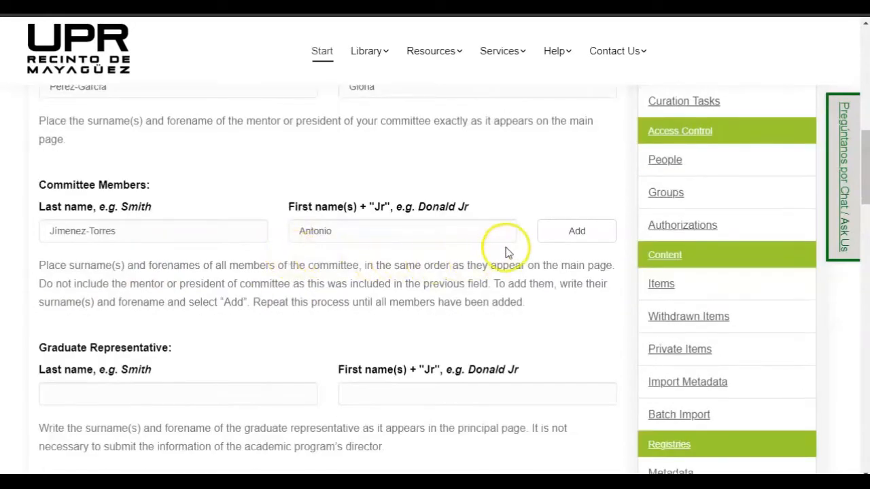
pyautogui.click(570, 243)
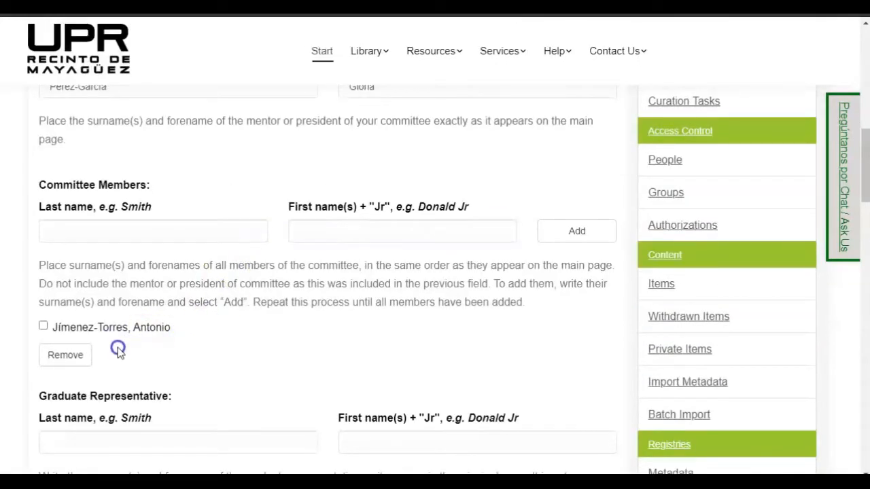
# Step: Add a second committee member, entering their last and first names
pyautogui.click(110, 232)
pyautogui.press('Tab')
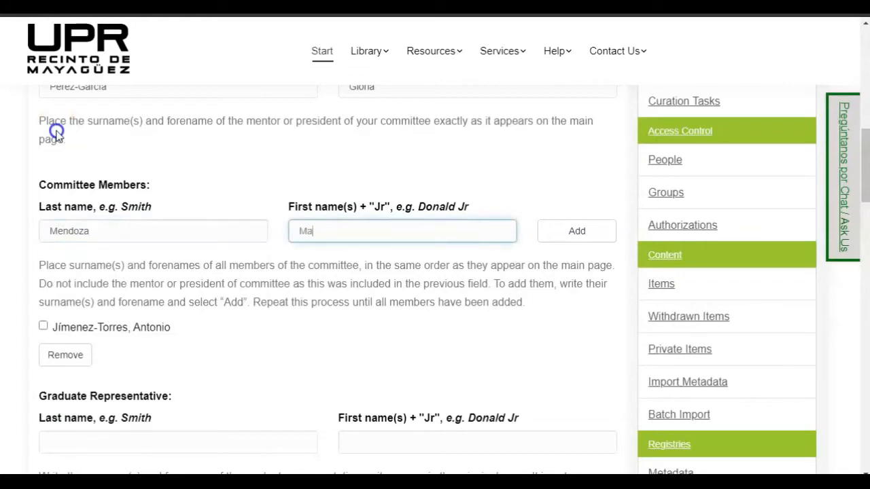
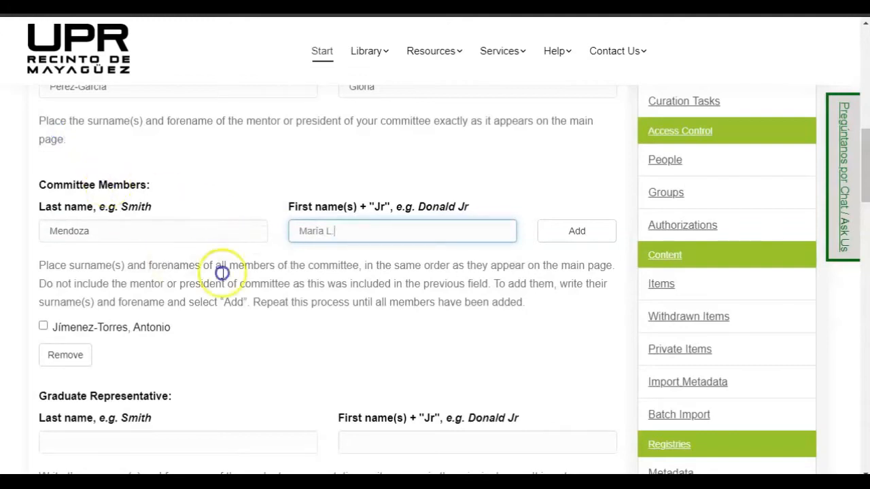
pyautogui.click(575, 231)
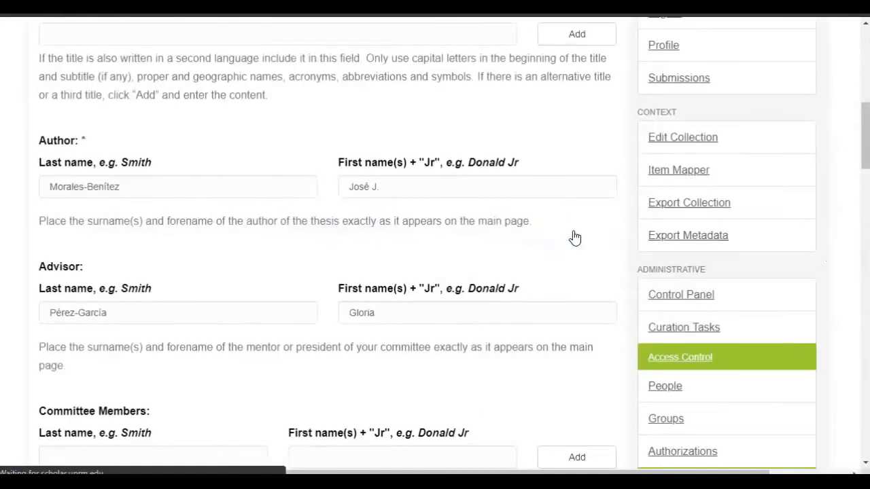
# Step: Fill in the graduate representative's last and first names
pyautogui.scroll(-5, 408, 272)
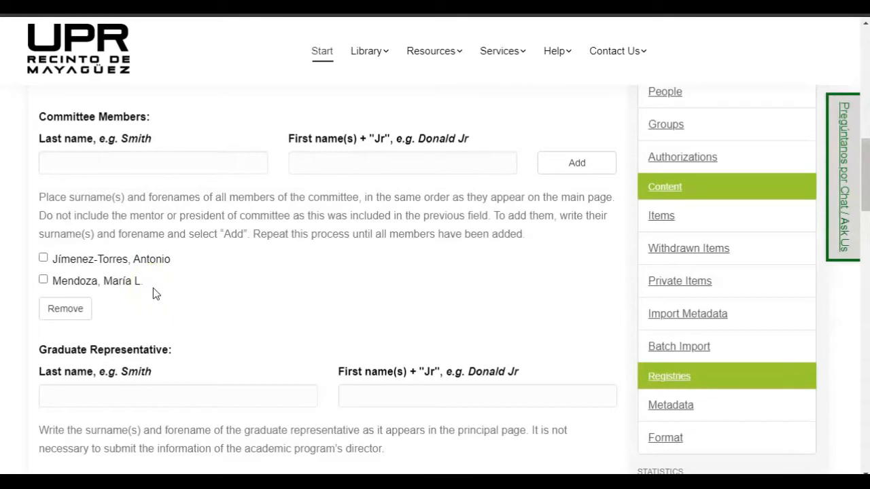
pyautogui.click(214, 218)
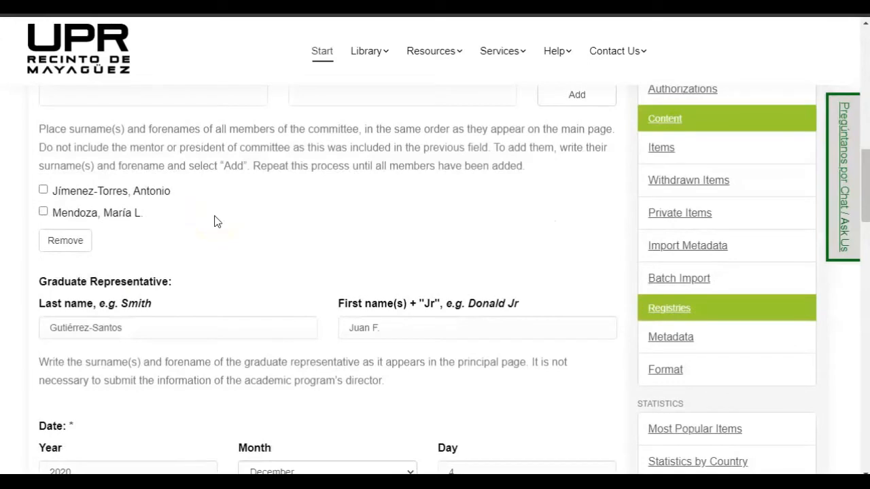
pyautogui.scroll(-2, 214, 220)
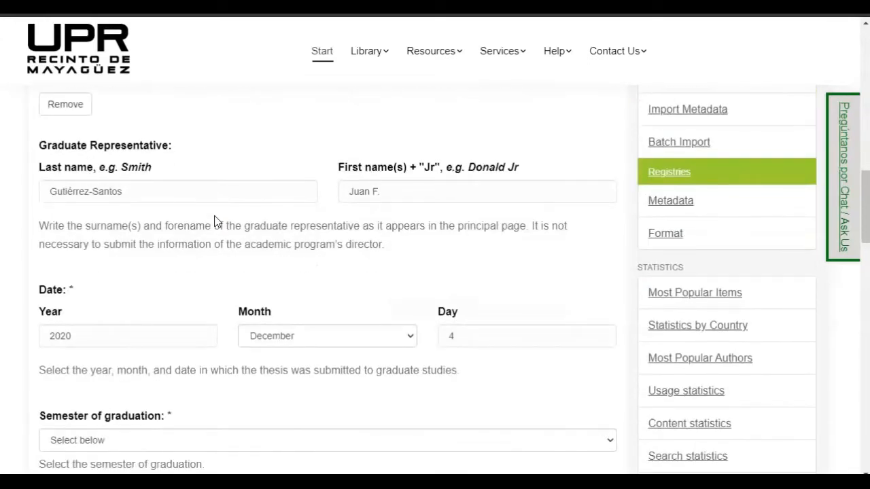
# Step: Set submission date 4 December 2020 and graduation semester Fall (1st semester)
pyautogui.click(150, 168)
pyautogui.scroll(-1, 167, 283)
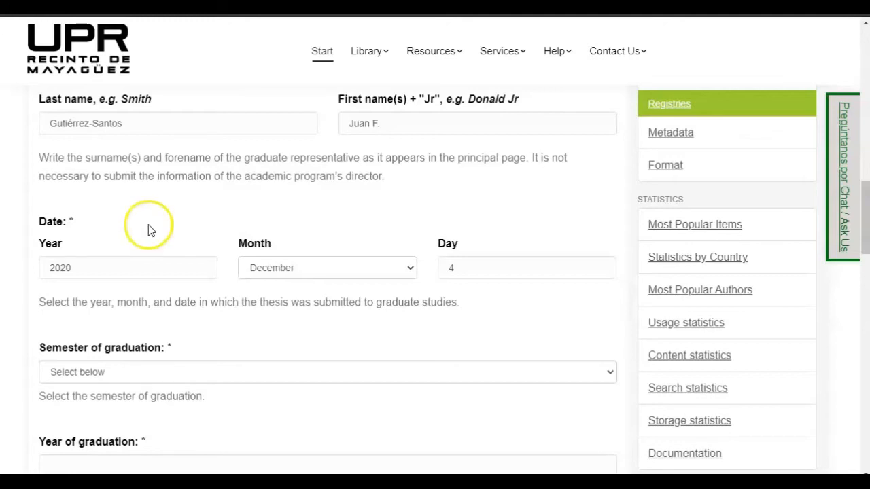
pyautogui.scroll(-2, 153, 231)
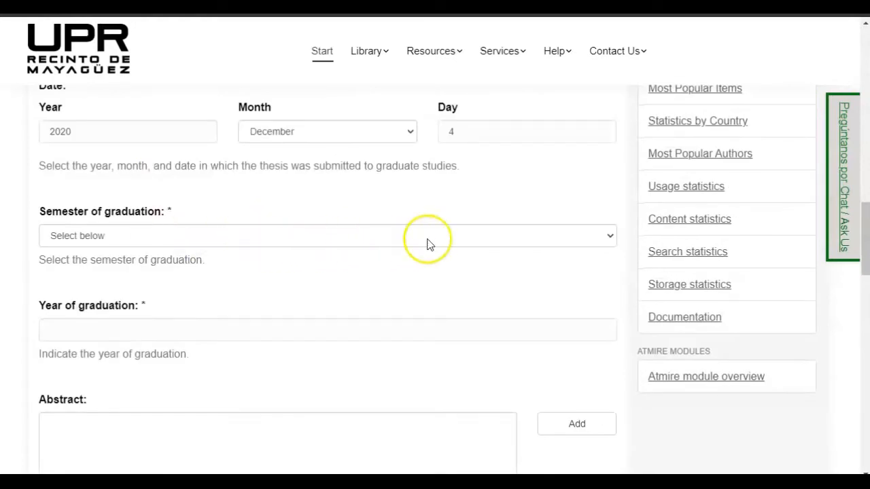
pyautogui.click(602, 238)
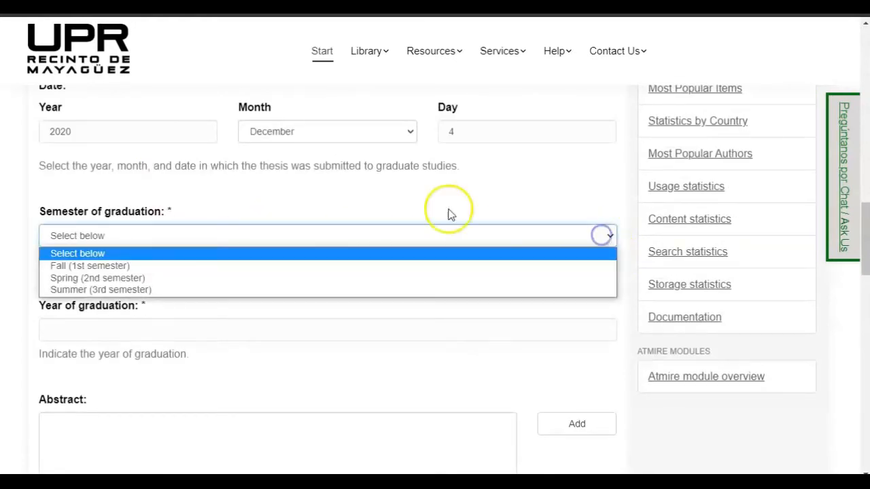
pyautogui.click(133, 266)
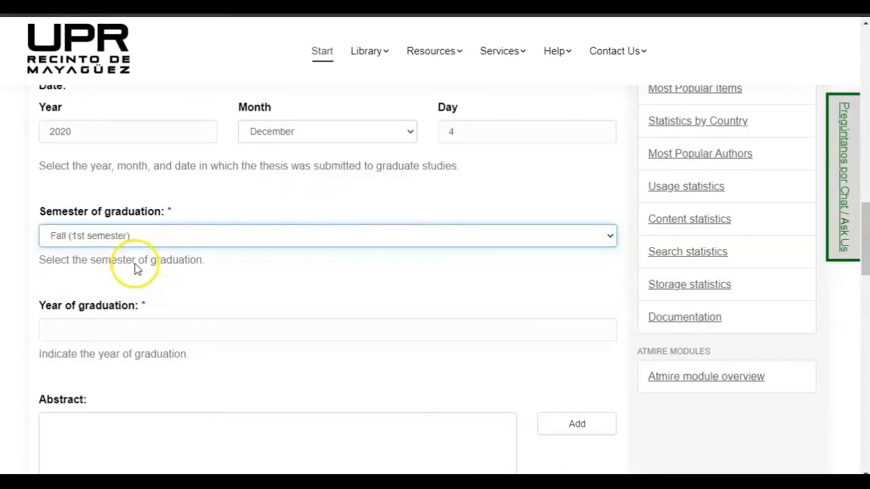
# Step: Enter 2020 as the year of graduation
pyautogui.scroll(-1, 170, 286)
pyautogui.click(154, 263)
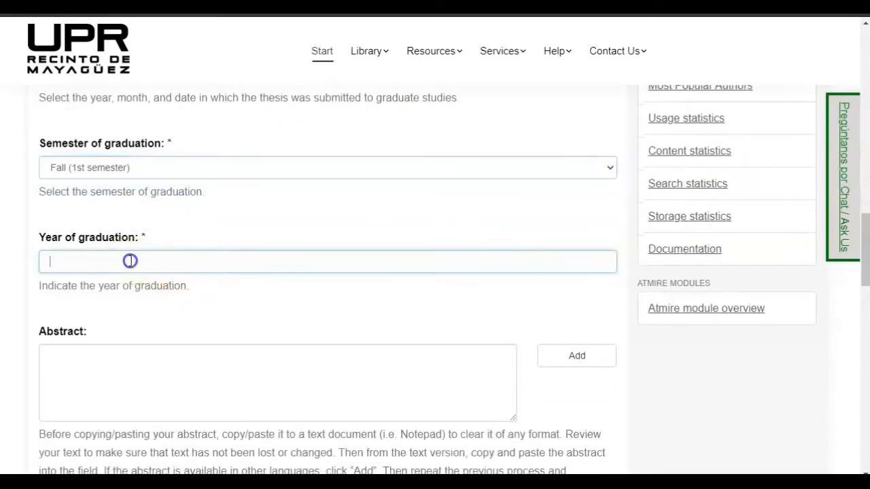
pyautogui.write('2020')
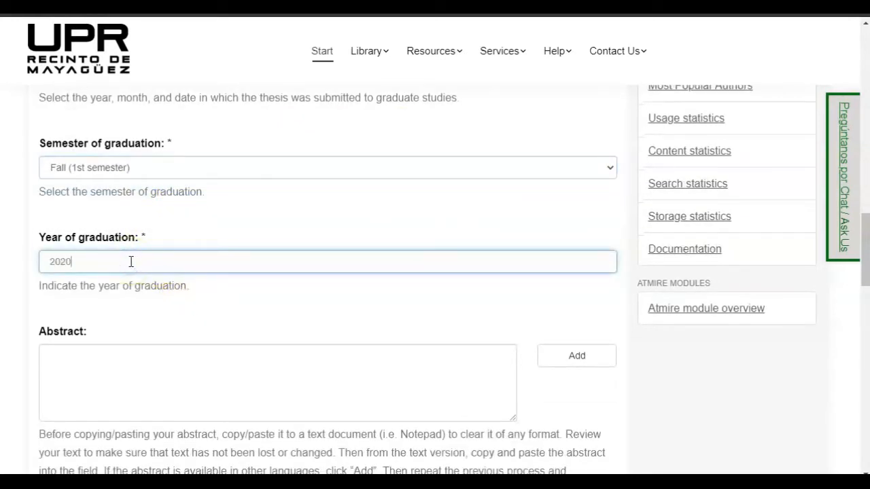
pyautogui.scroll(-1, 143, 285)
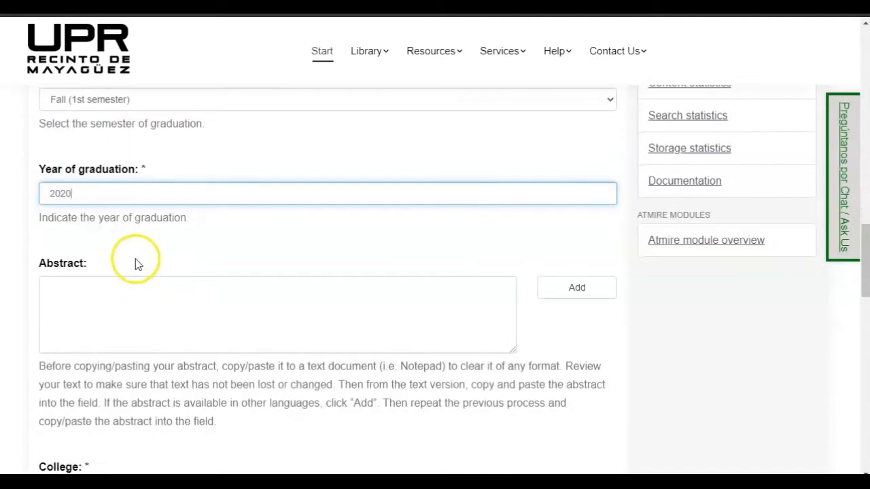
pyautogui.click(144, 255)
pyautogui.scroll(-1, 148, 190)
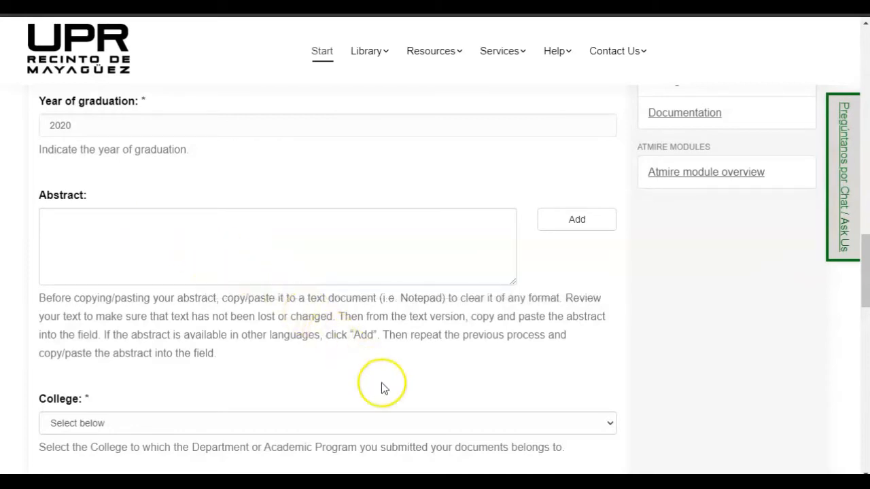
# Step: Copy the Lorem ipsum abstract from Notepad and add it as the item's abstract
pyautogui.hotkey('alt', 'Tab')
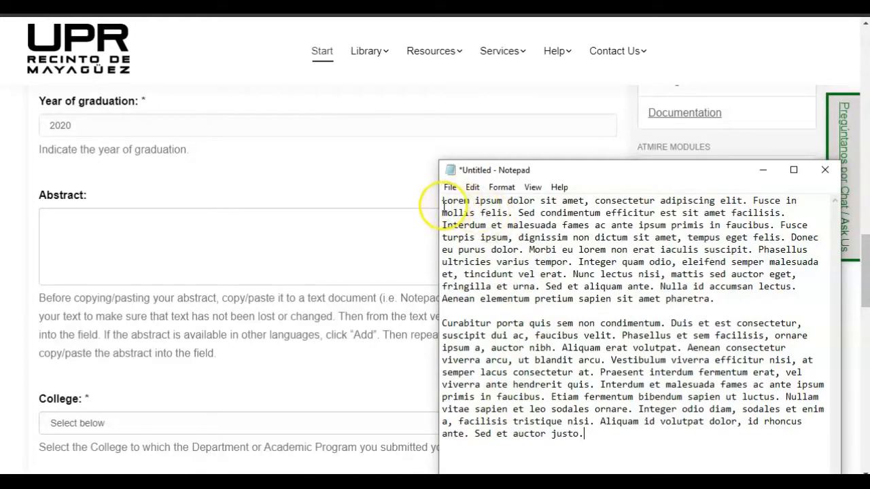
pyautogui.moveTo(442, 201); pyautogui.dragTo(643, 437)
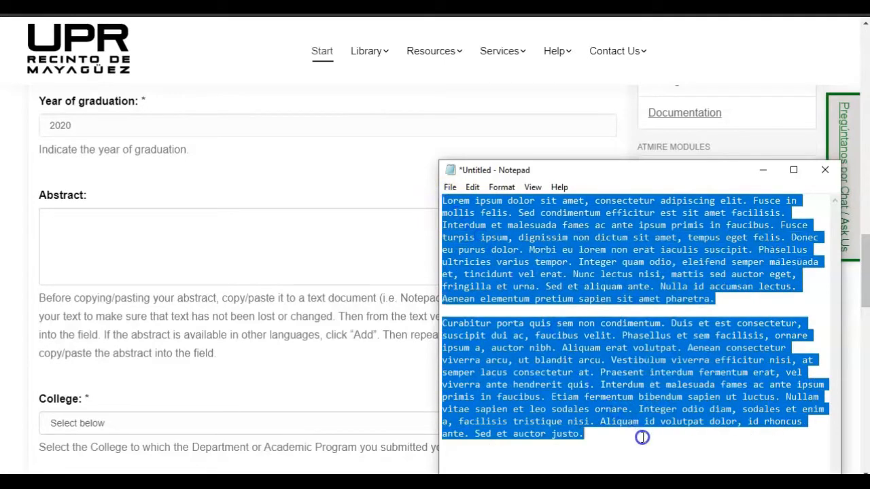
pyautogui.rightClick(567, 266)
pyautogui.click(620, 311)
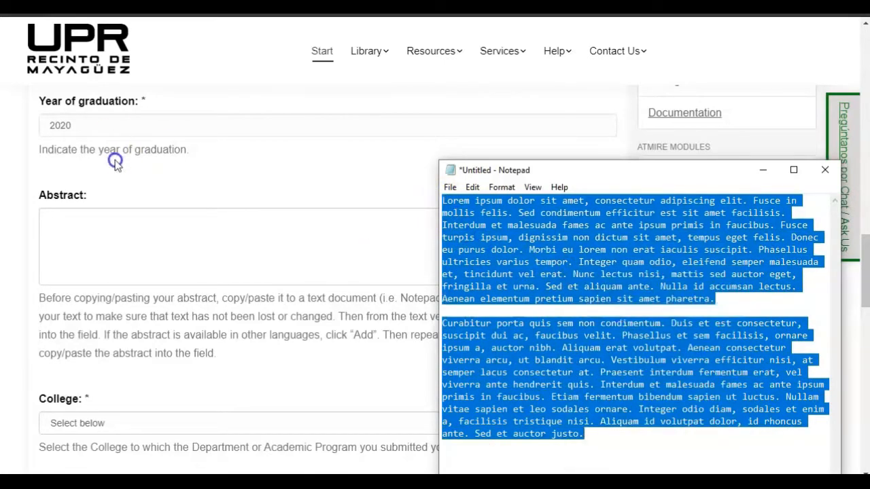
pyautogui.click(136, 226)
pyautogui.hotkey('ctrl', 'v')
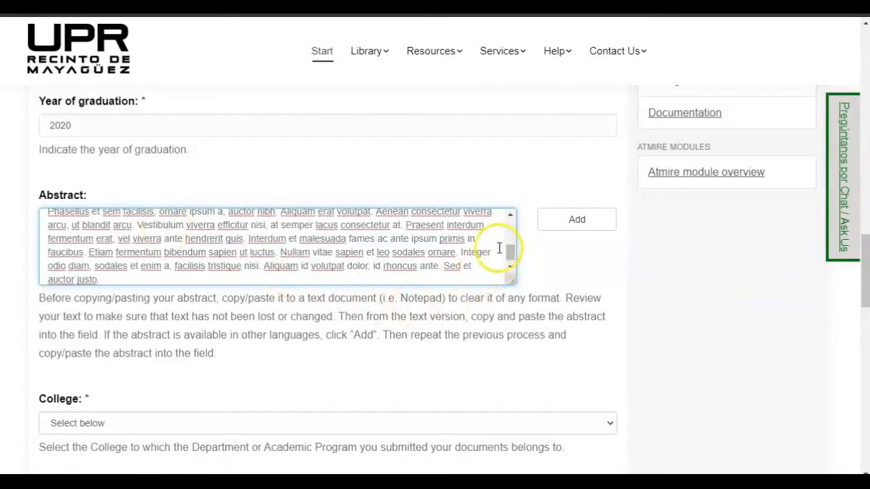
pyautogui.click(571, 228)
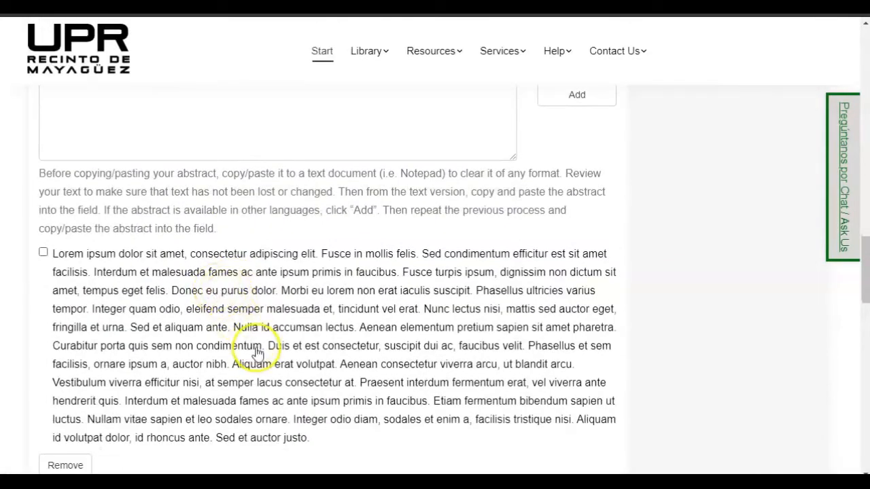
# Step: Replace the Notepad text with 'Versión en español', copy it, and add it as a second abstract
pyautogui.scroll(2, 249, 343)
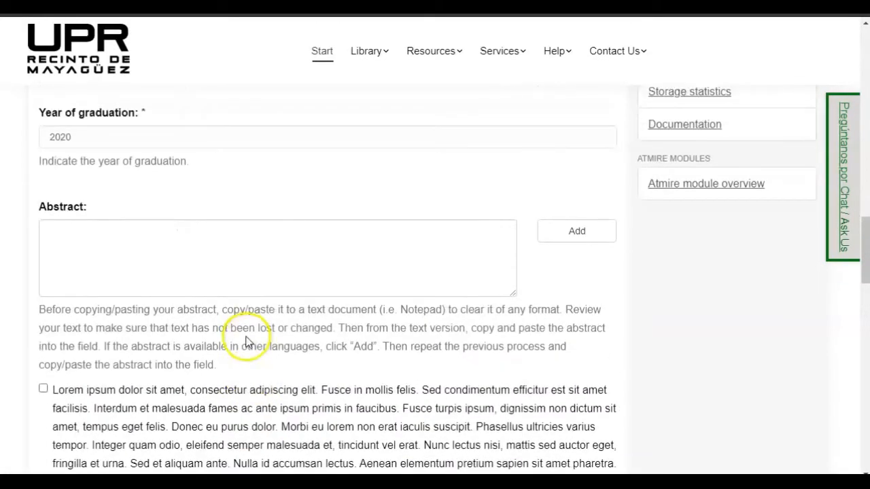
pyautogui.click(142, 238)
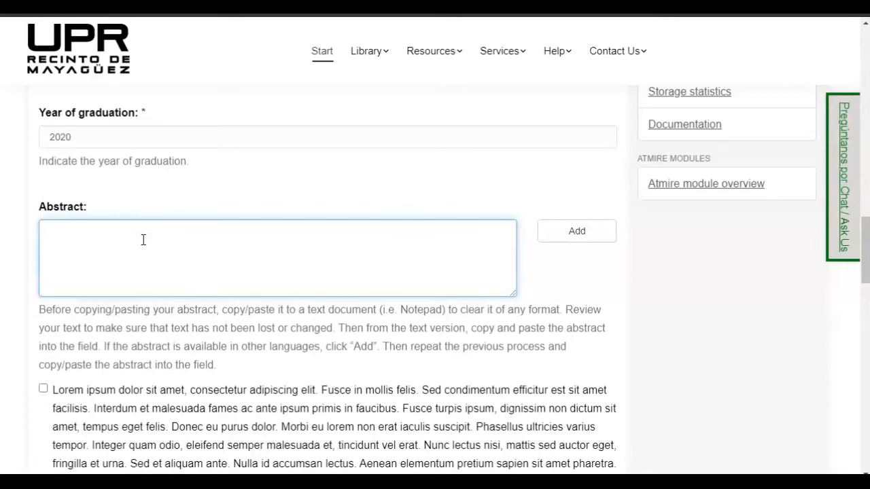
pyautogui.hotkey('alt', 'Tab')
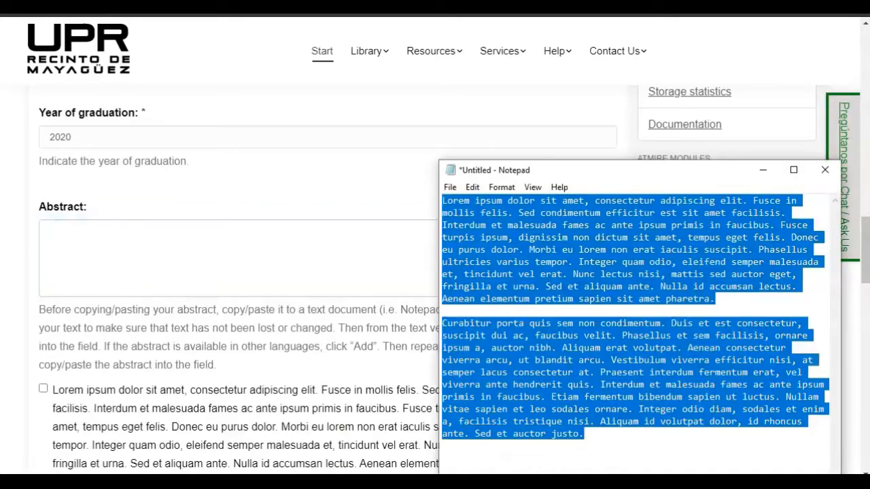
pyautogui.press('Delete')
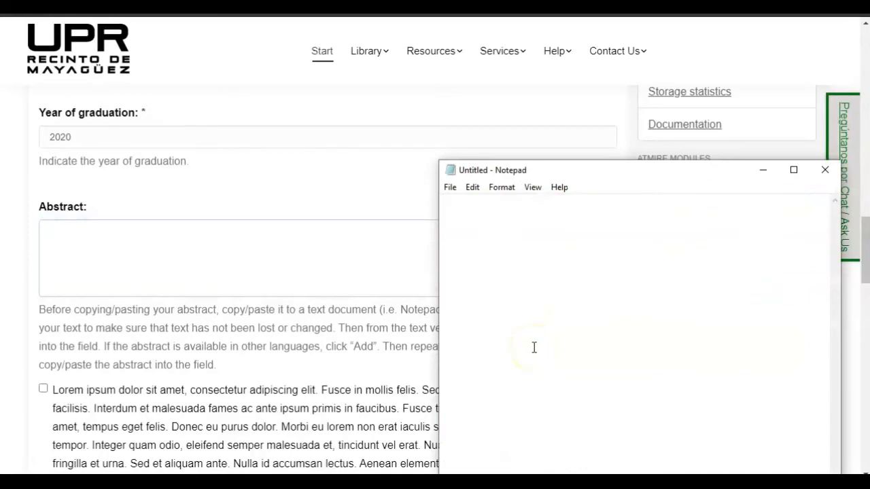
pyautogui.write('Ver')
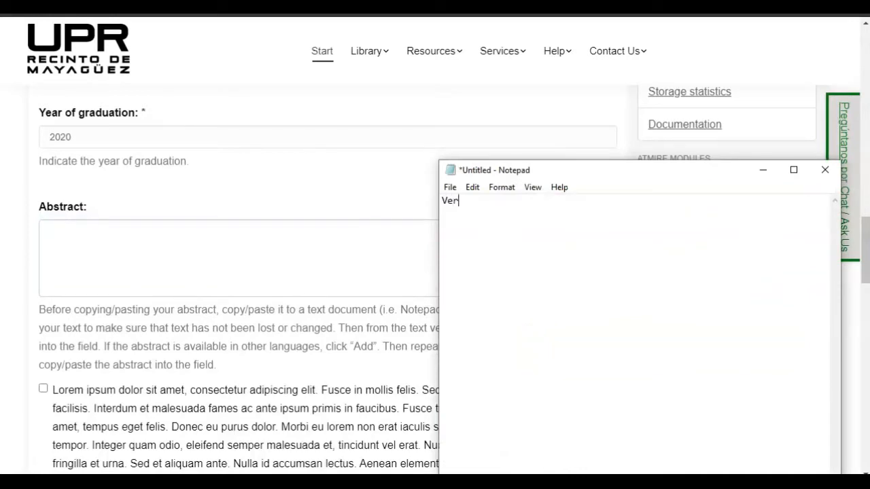
pyautogui.write('sión en español')
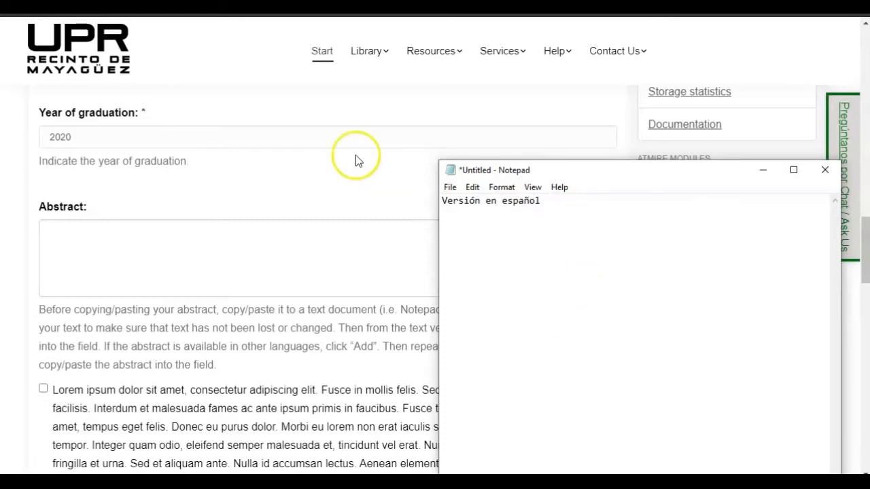
pyautogui.moveTo(563, 208); pyautogui.dragTo(421, 202)
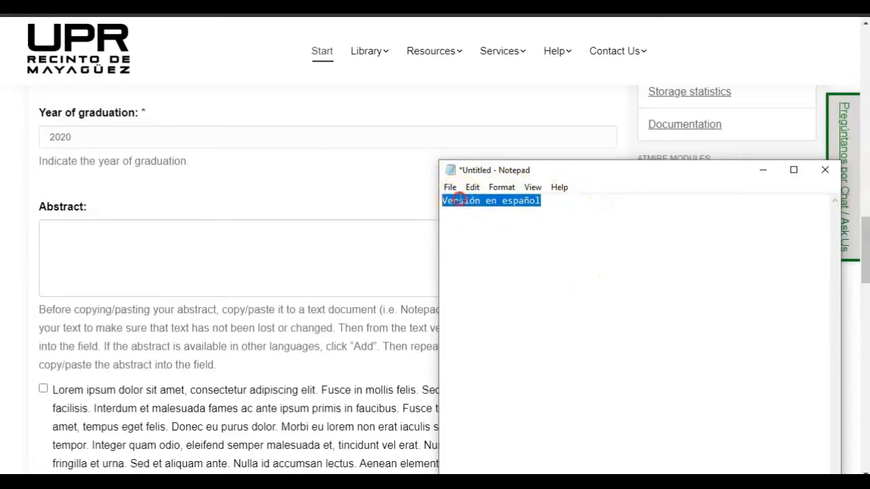
pyautogui.rightClick(452, 201)
pyautogui.click(501, 242)
pyautogui.click(222, 229)
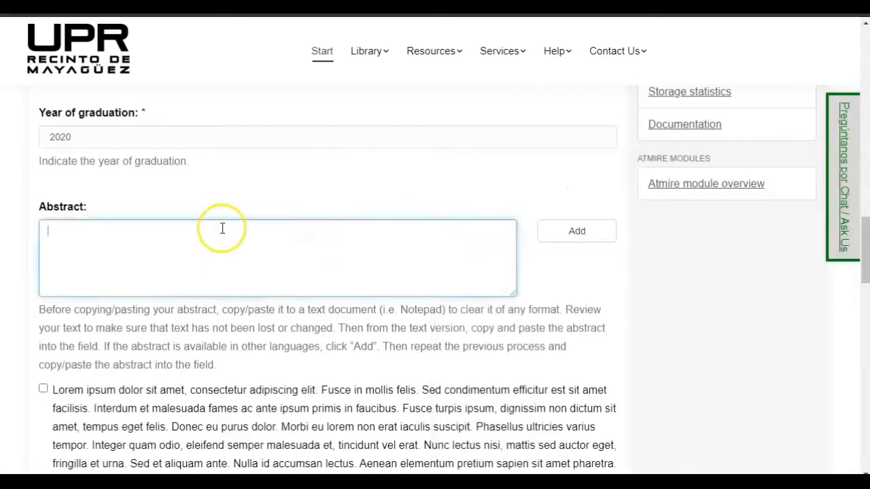
pyautogui.hotkey('ctrl', 'v')
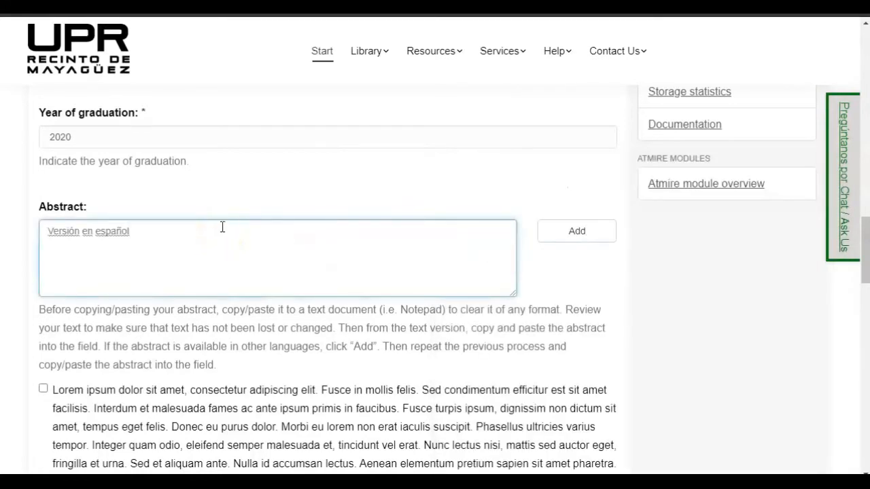
pyautogui.click(573, 233)
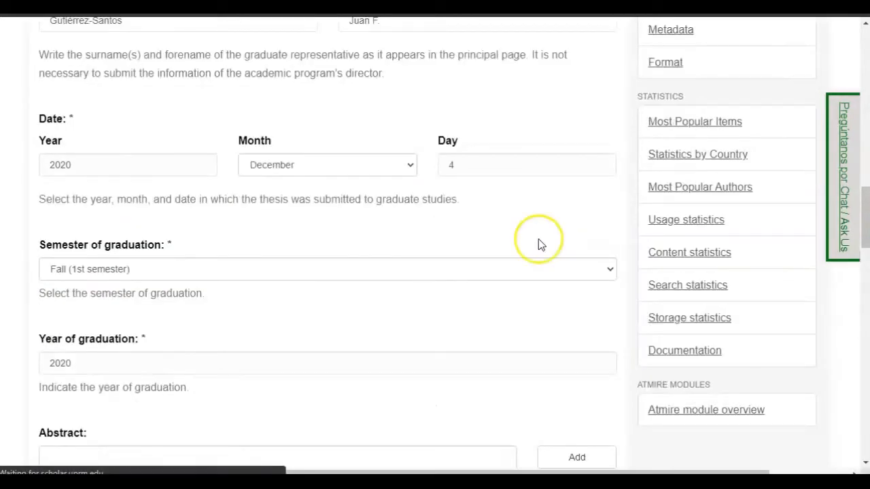
# Step: Choose College of Engineering as the college and Department of Civil Engineering as the department
pyautogui.scroll(-10, 270, 226)
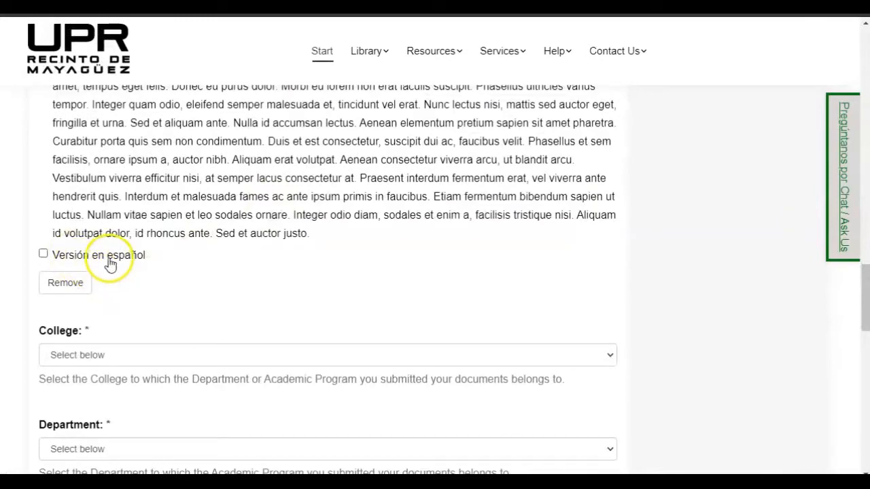
pyautogui.scroll(-1, 195, 211)
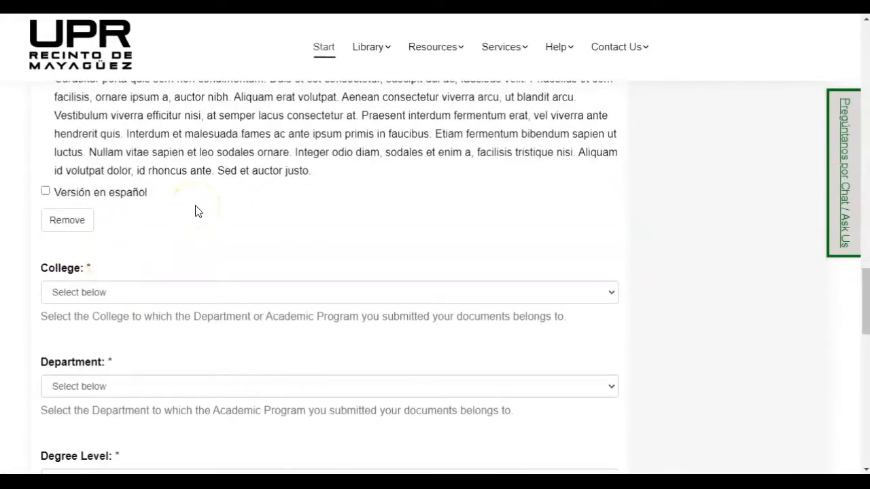
pyautogui.scroll(-2, 195, 212)
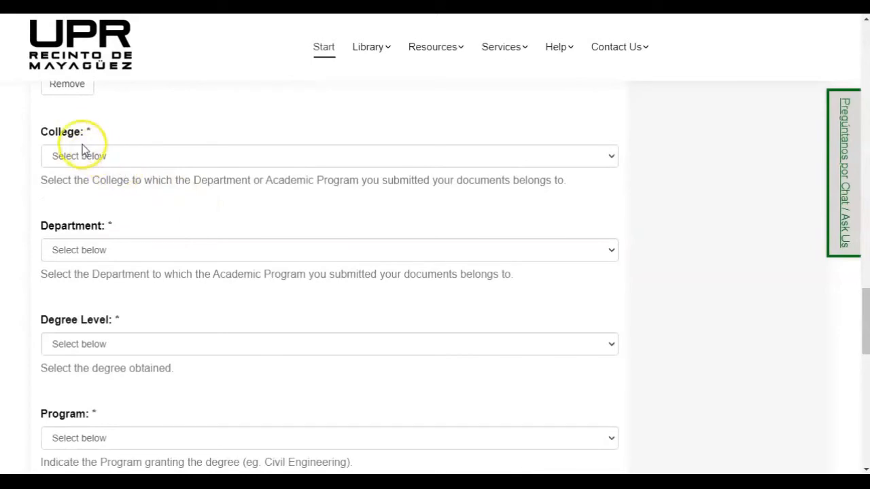
pyautogui.click(218, 160)
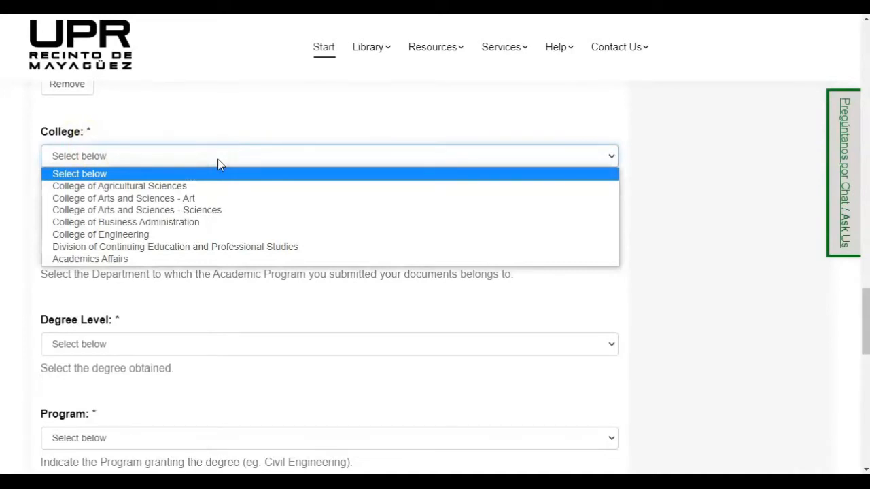
pyautogui.click(149, 235)
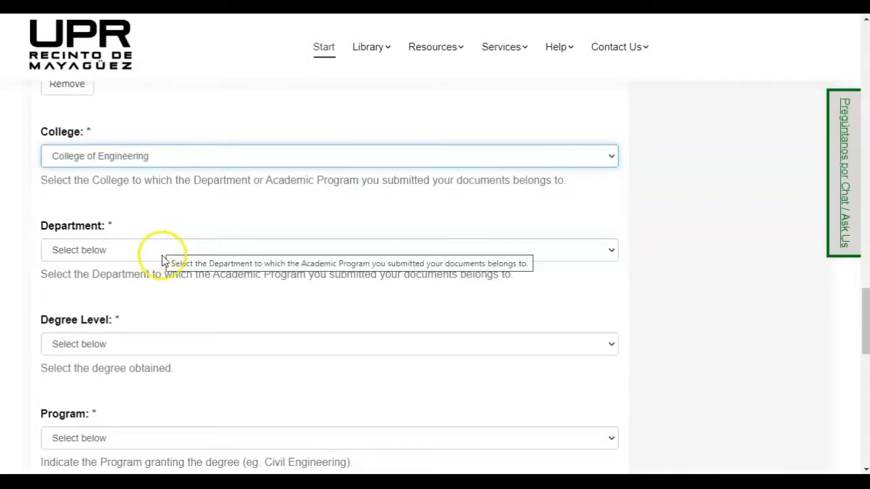
pyautogui.click(162, 253)
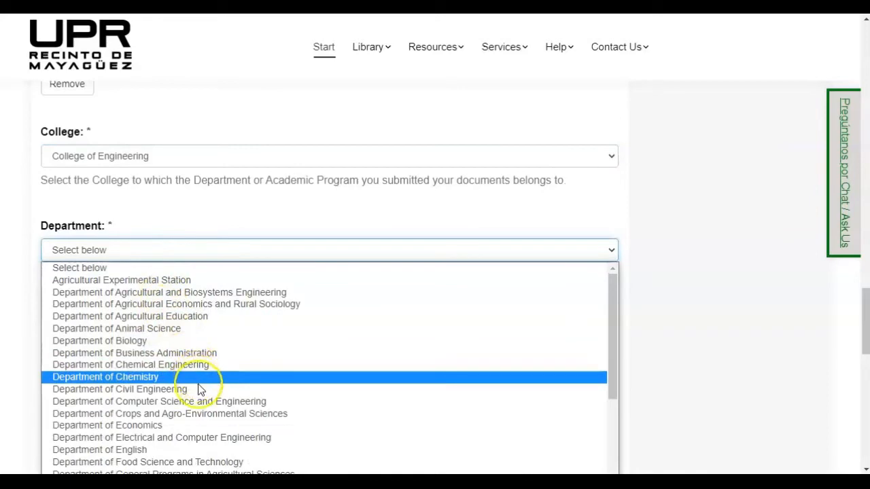
pyautogui.click(136, 390)
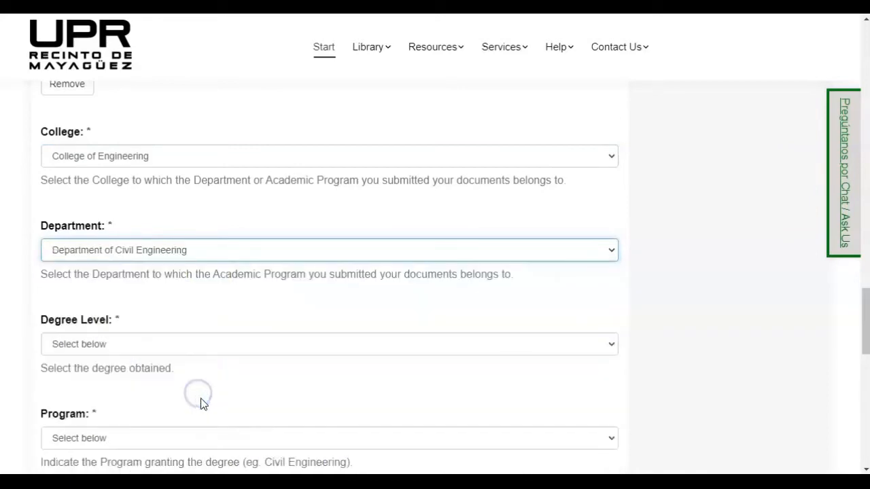
pyautogui.scroll(-1, 231, 74)
pyautogui.scroll(-2, 234, 73)
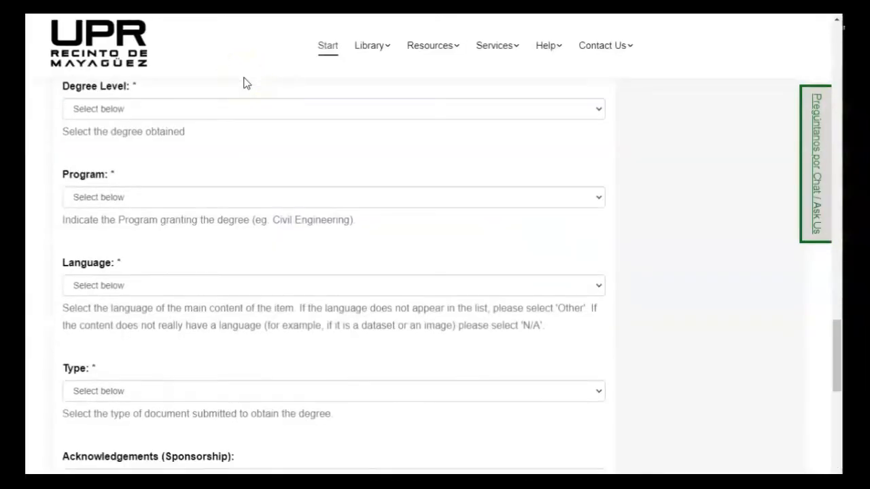
pyautogui.scroll(-1, 246, 82)
pyautogui.scroll(1, 195, 101)
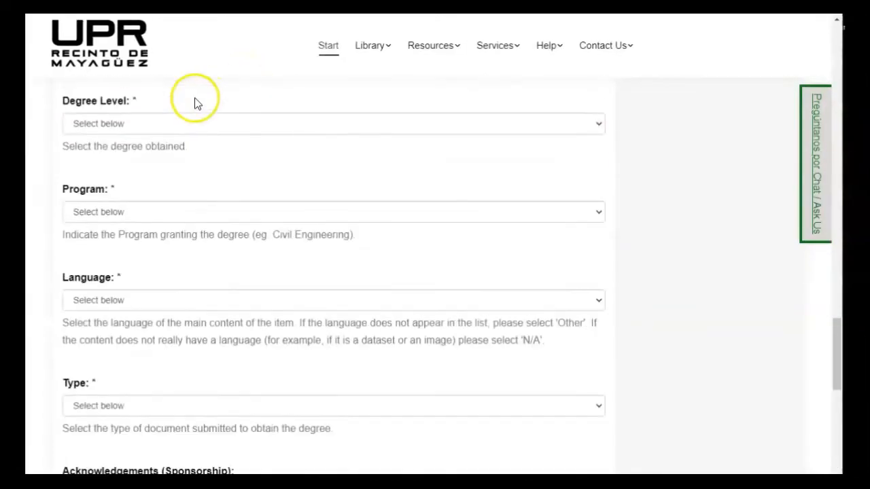
# Step: Set the degree level to M.S. and the program to Civil Engineering
pyautogui.click(163, 127)
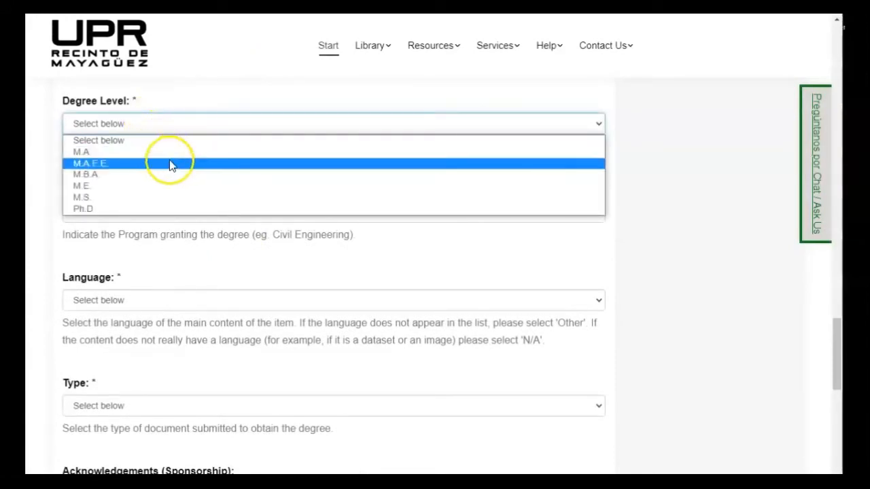
pyautogui.click(195, 198)
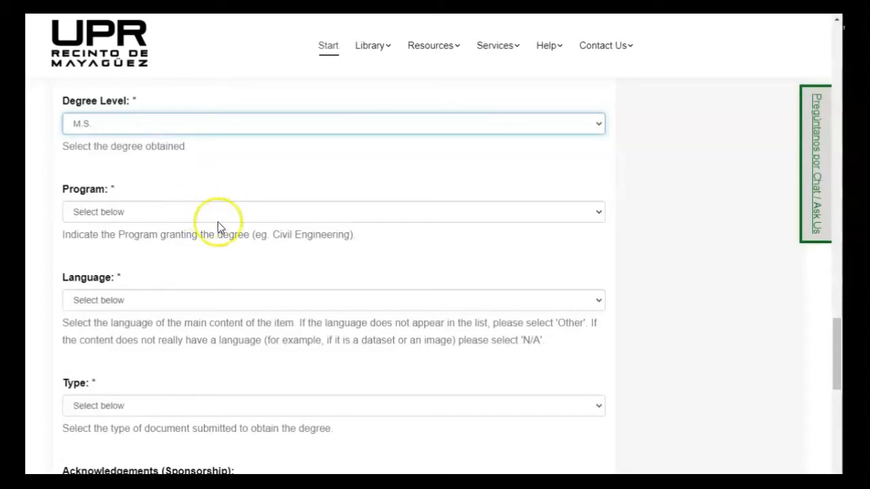
pyautogui.click(212, 216)
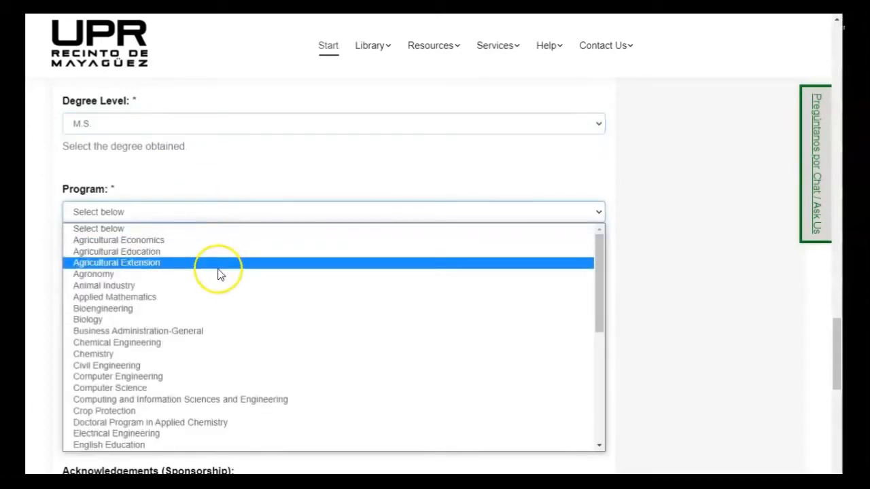
pyautogui.click(228, 367)
# Step: Set the language to English and the document type to Thesis
pyautogui.scroll(-1, 208, 257)
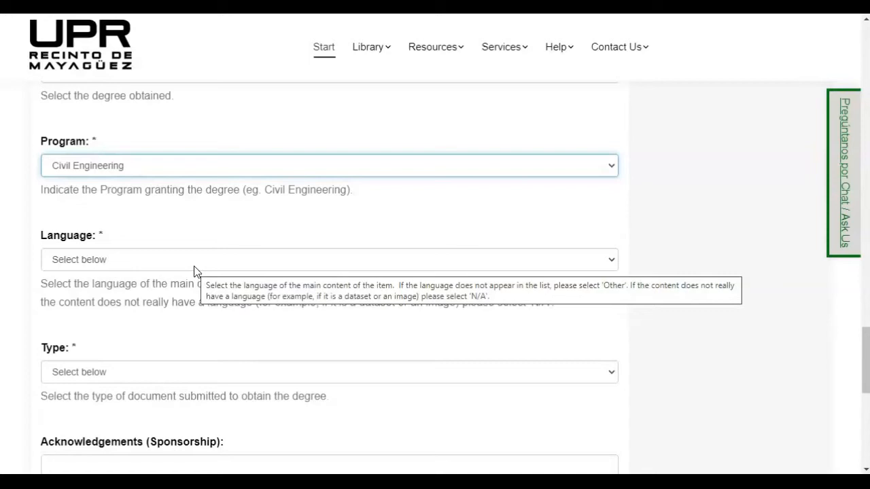
pyautogui.click(193, 266)
pyautogui.click(137, 301)
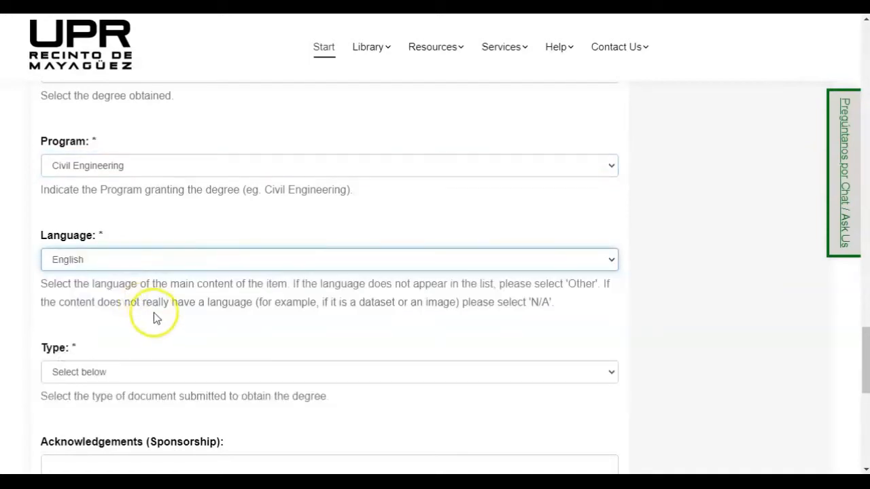
pyautogui.click(262, 372)
pyautogui.scroll(-1, 251, 319)
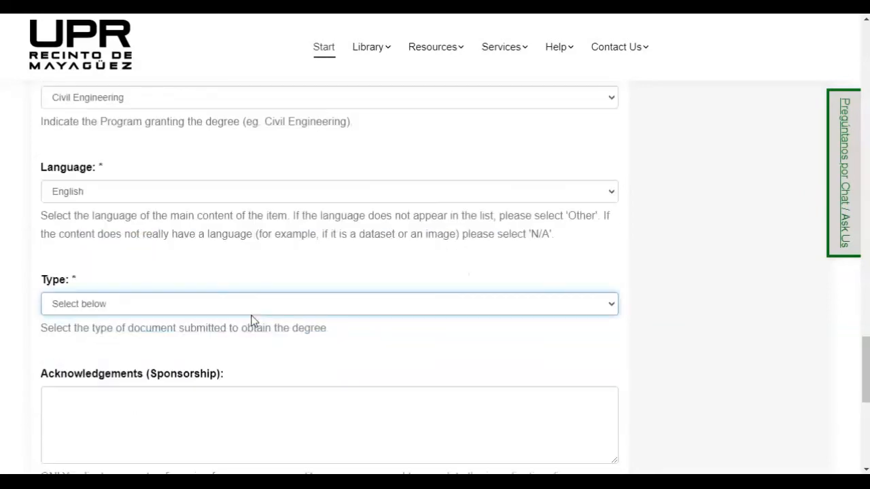
pyautogui.click(200, 312)
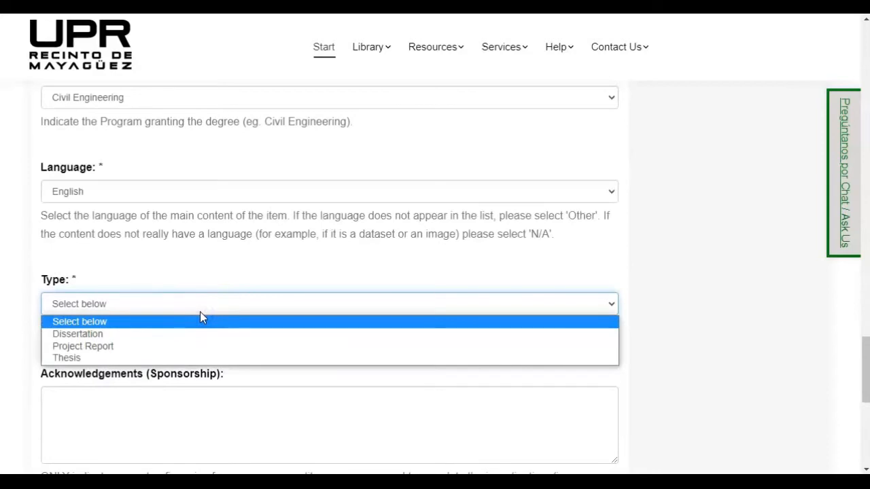
pyautogui.click(121, 360)
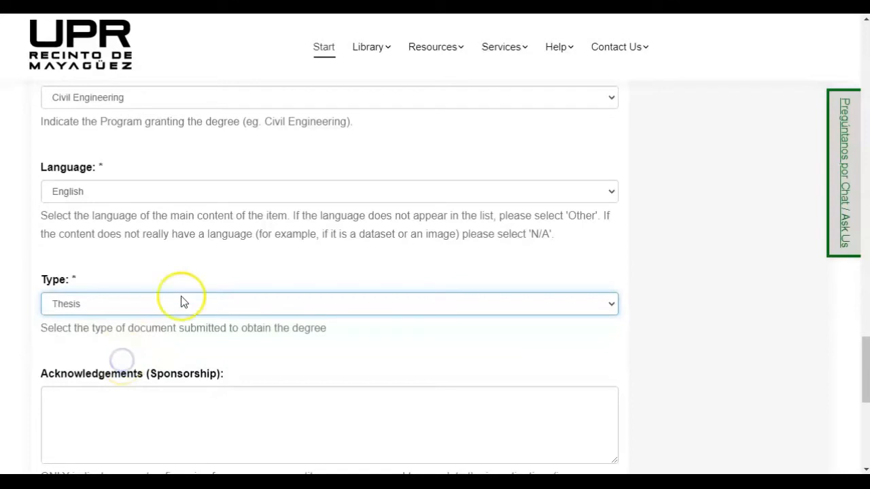
pyautogui.scroll(-1, 185, 289)
pyautogui.scroll(-1, 216, 291)
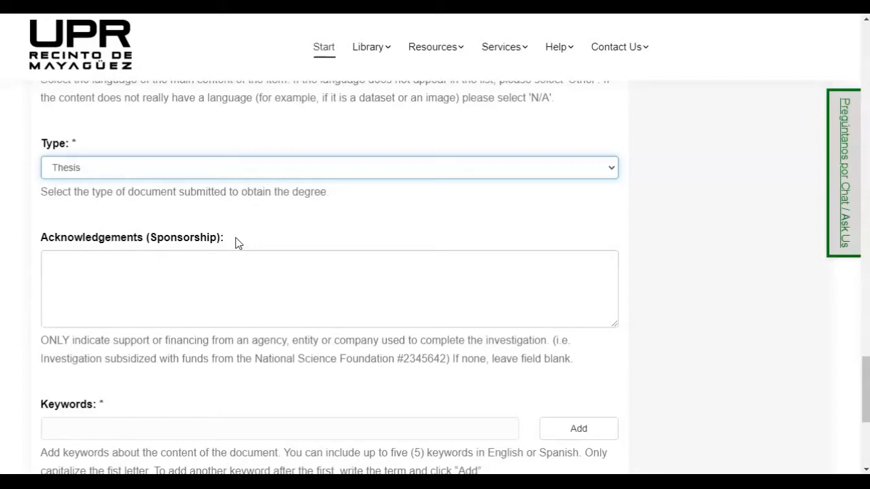
pyautogui.scroll(-4, 113, 248)
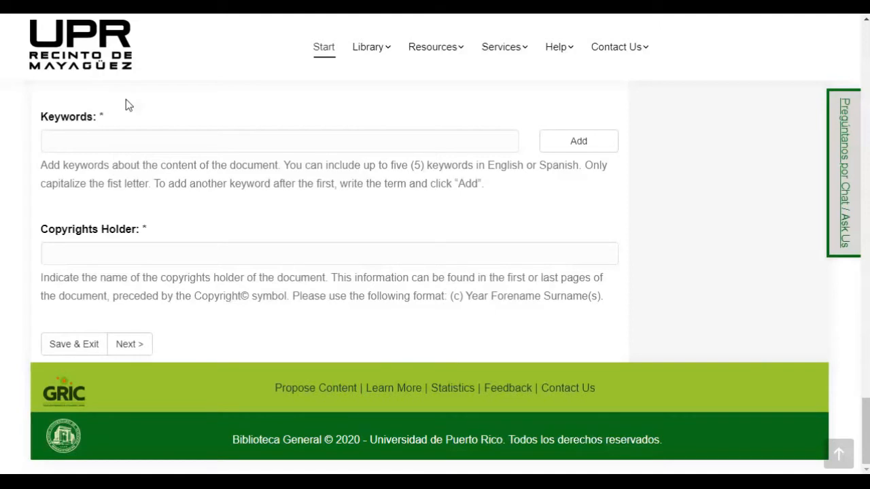
# Step: Add the keywords 'Urban infrastructure' and 'Road maintenance' to the thesis
pyautogui.click(129, 139)
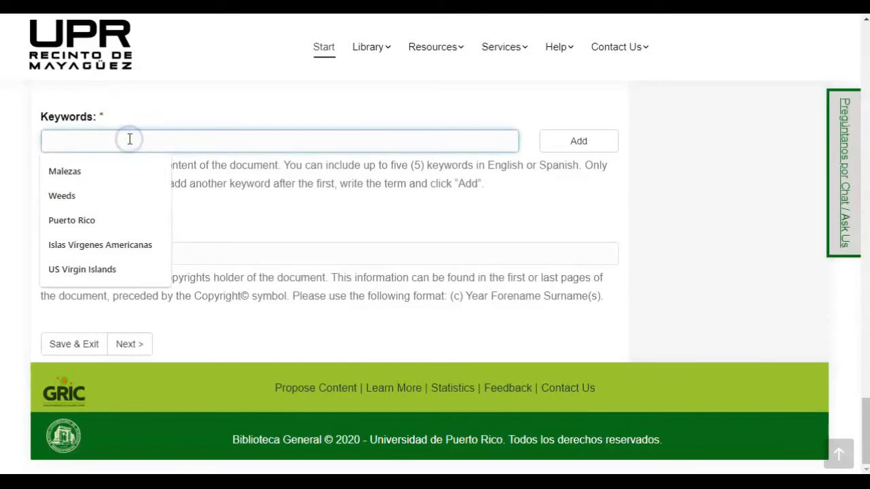
pyautogui.write('Urban infrastructure')
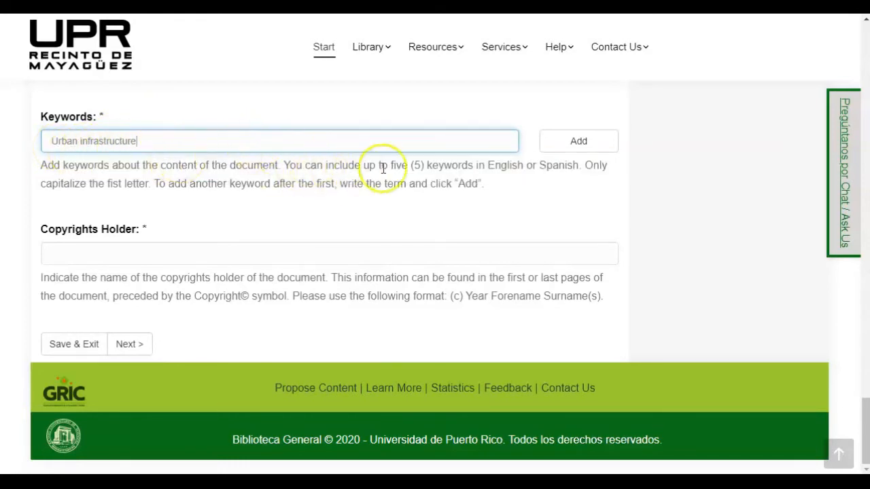
pyautogui.click(557, 147)
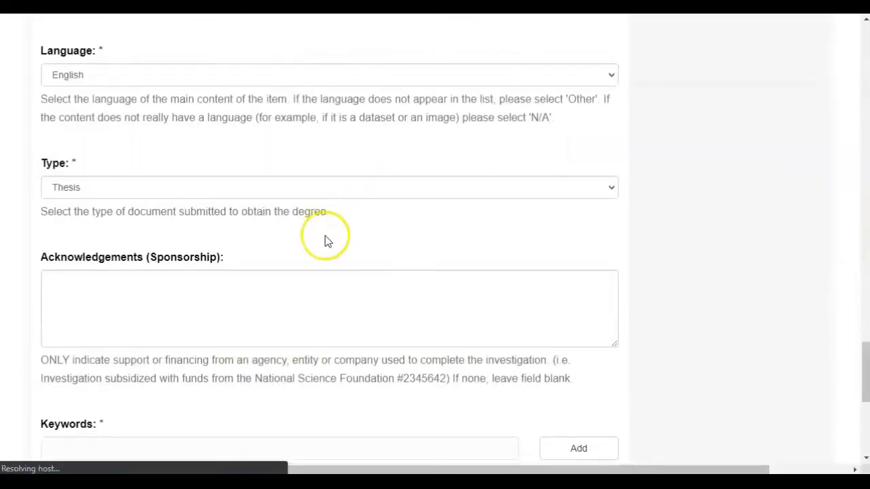
pyautogui.scroll(-3, 325, 241)
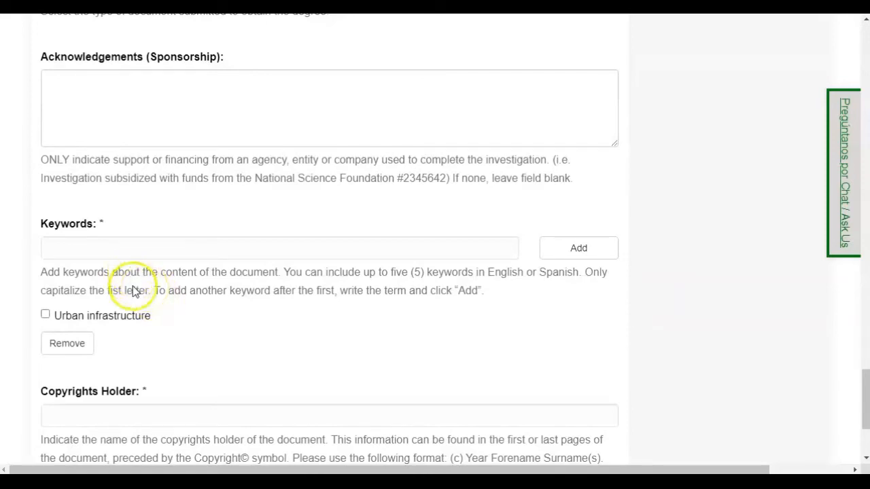
pyautogui.click(117, 245)
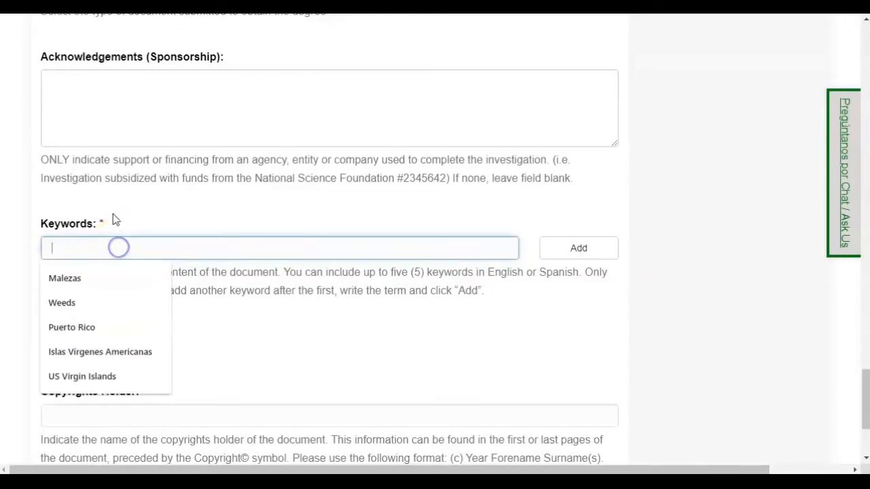
pyautogui.write('Road ')
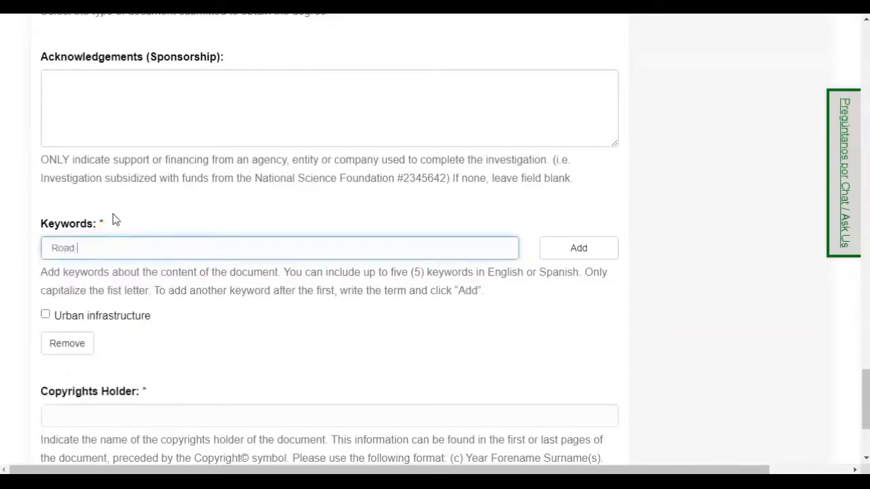
pyautogui.write('mailntenance')
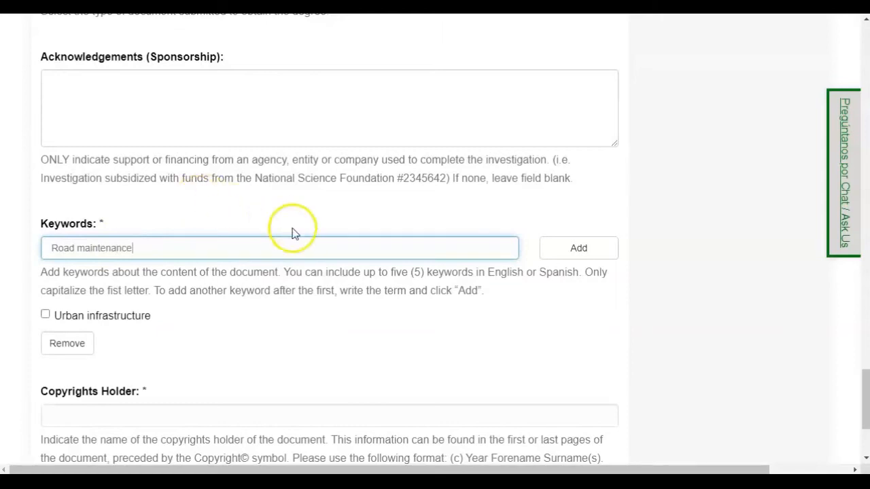
pyautogui.click(574, 249)
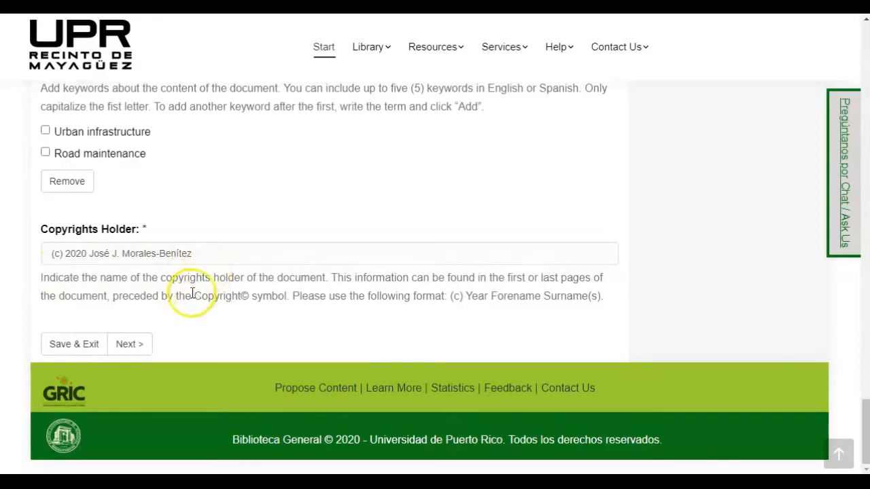
# Step: Advance from the description form to the Upload File(s) step
pyautogui.click(129, 345)
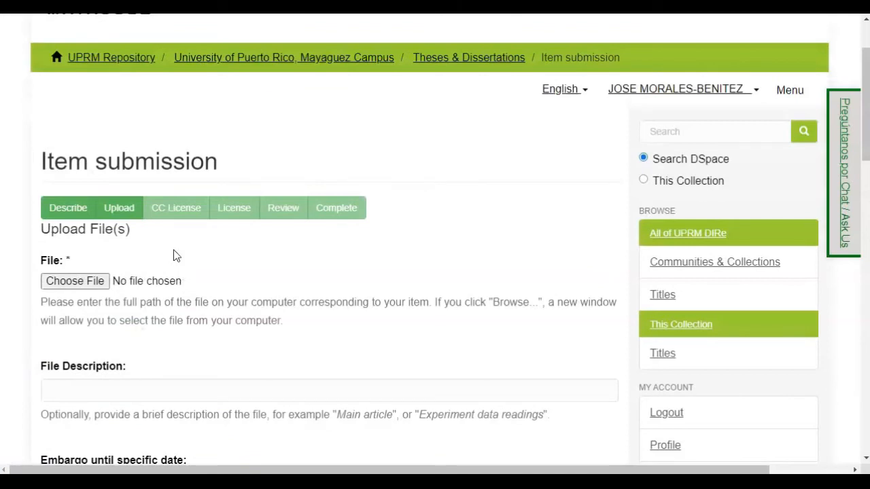
# Step: Choose the thesis PDF from the Desktop as the file to upload
pyautogui.click(93, 281)
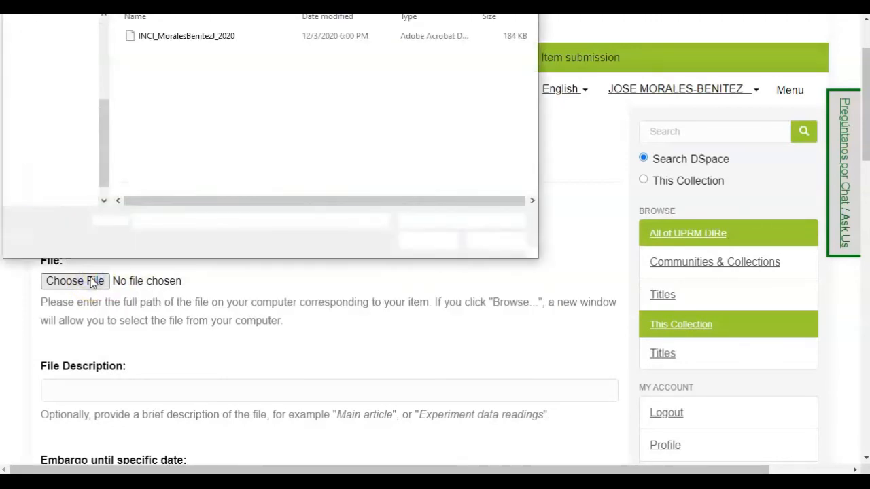
pyautogui.click(202, 41)
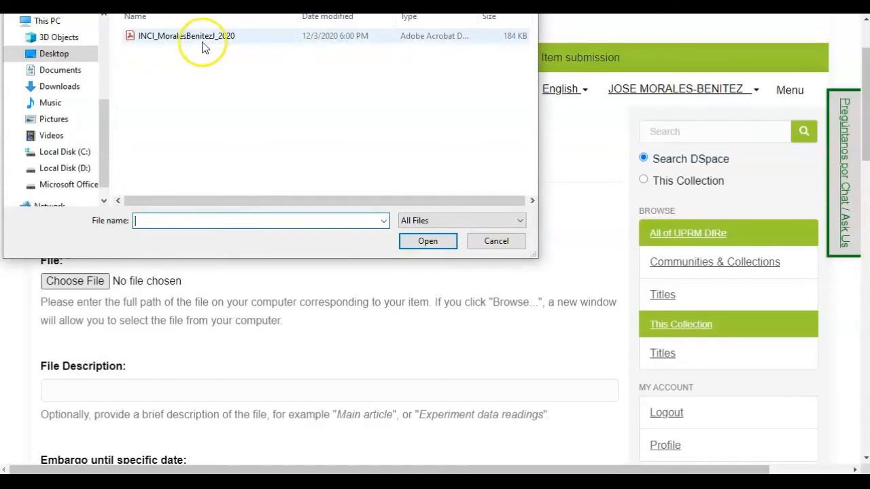
pyautogui.click(151, 46)
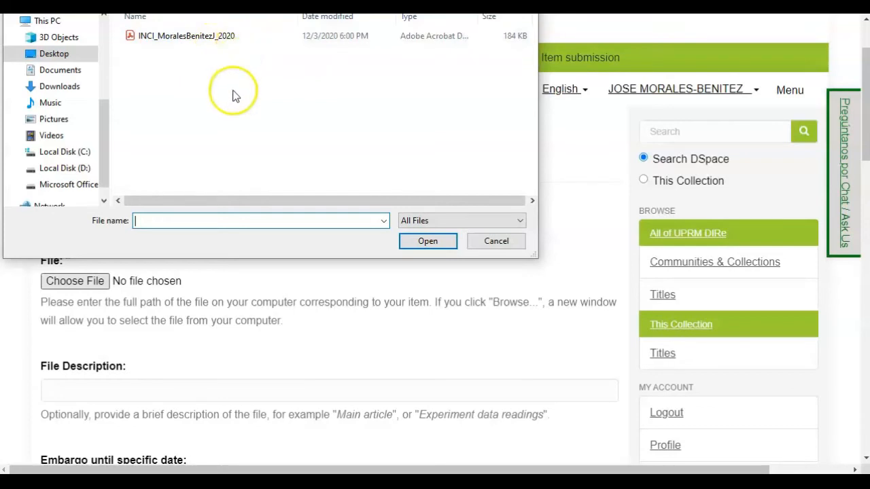
pyautogui.click(199, 38)
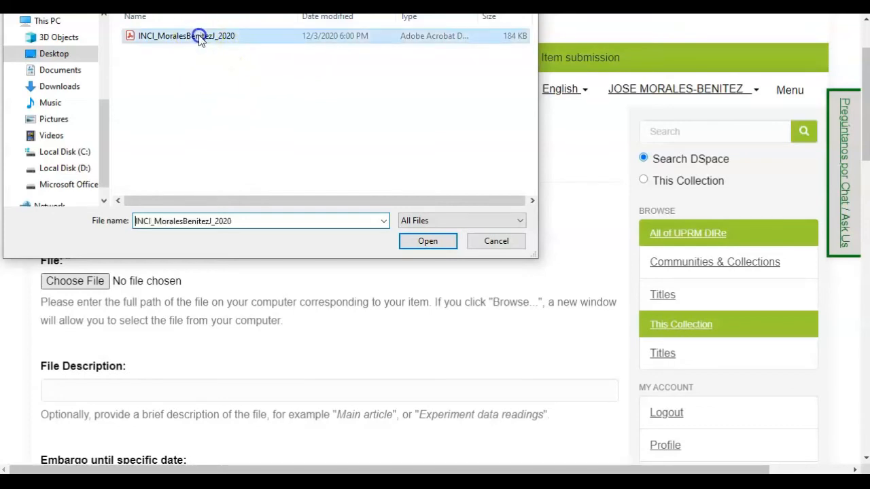
pyautogui.click(422, 243)
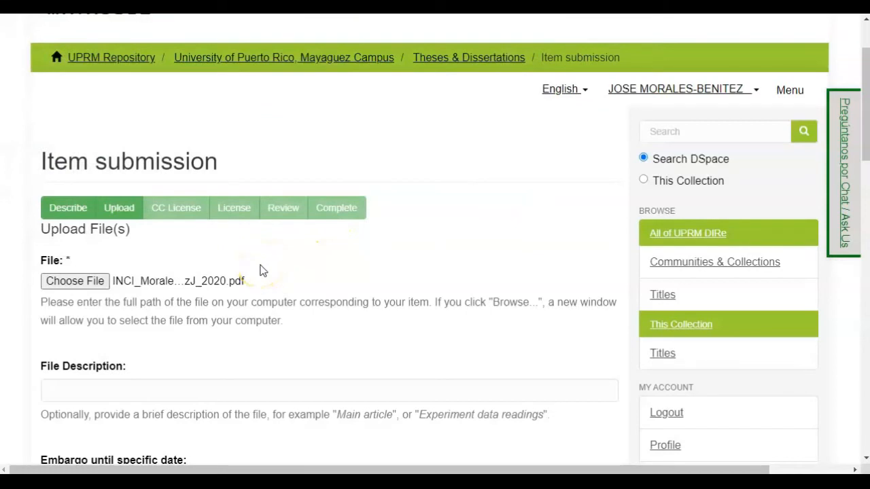
pyautogui.scroll(-2, 210, 249)
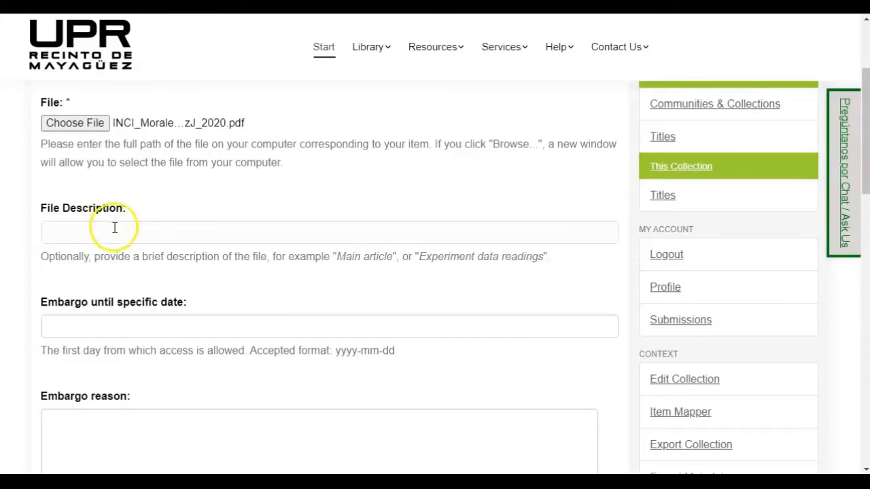
pyautogui.scroll(-1, 116, 276)
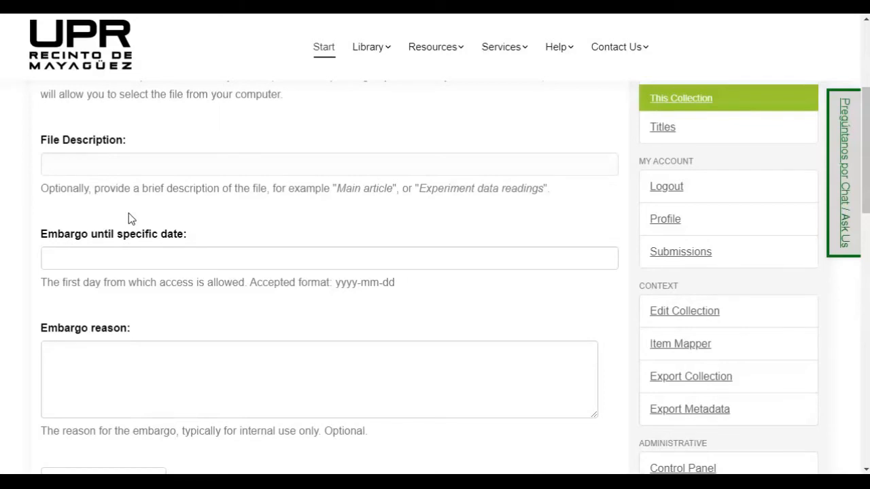
pyautogui.scroll(-1, 131, 219)
pyautogui.click(218, 170)
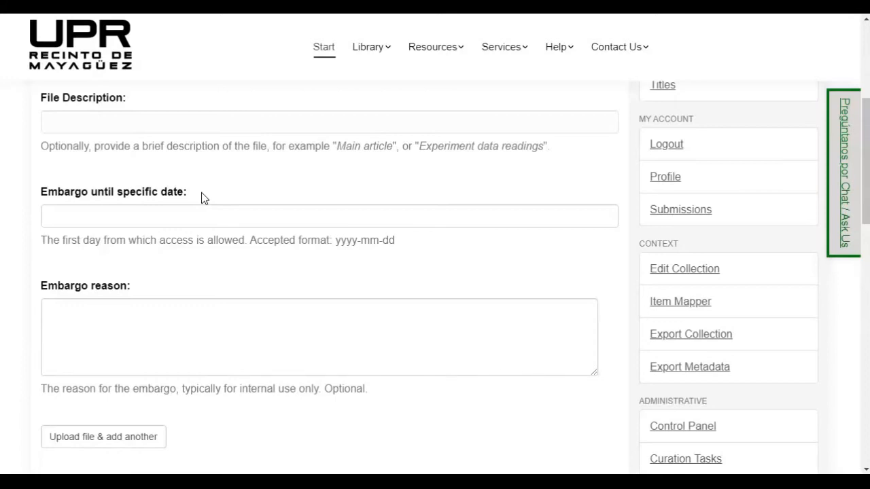
pyautogui.scroll(2, 201, 328)
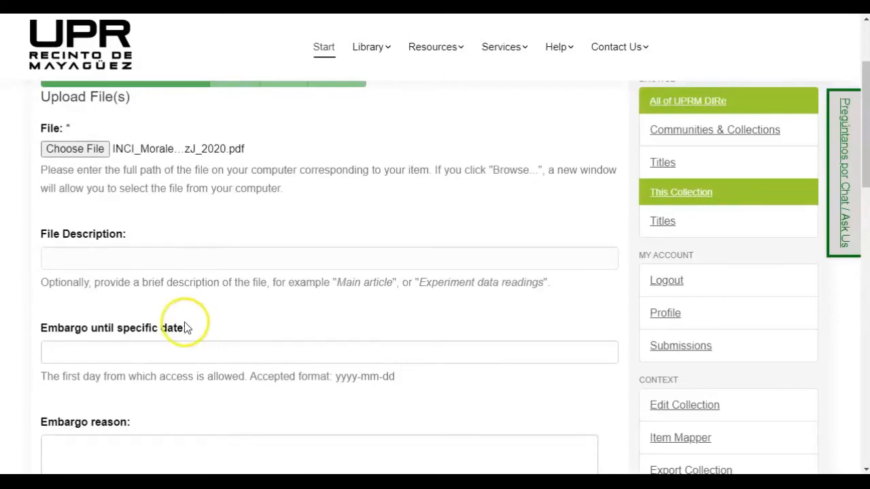
# Step: Enter 2022-12-07 as the embargo date and move to the embargo reason field
pyautogui.click(125, 351)
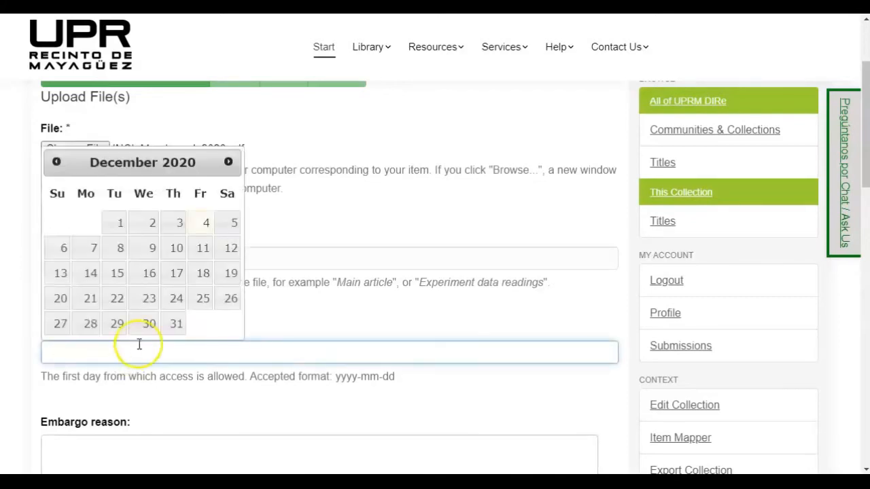
pyautogui.write('2022-12-07')
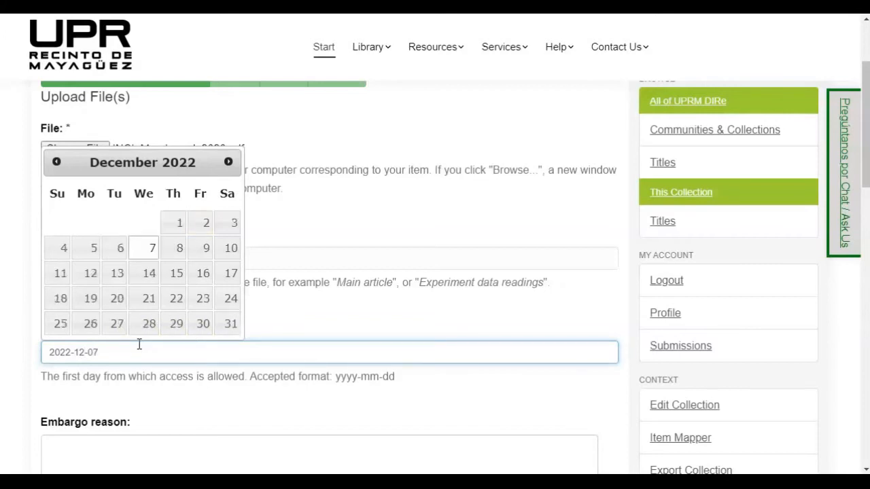
pyautogui.click(264, 314)
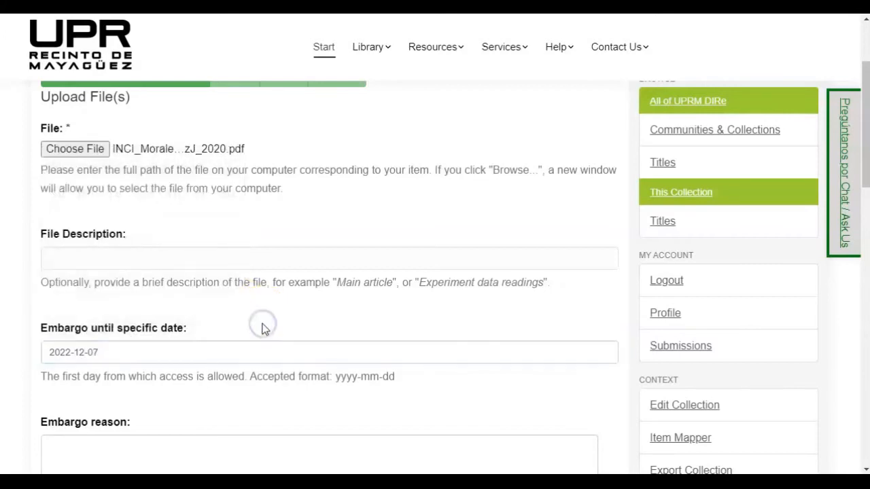
pyautogui.scroll(-3, 265, 329)
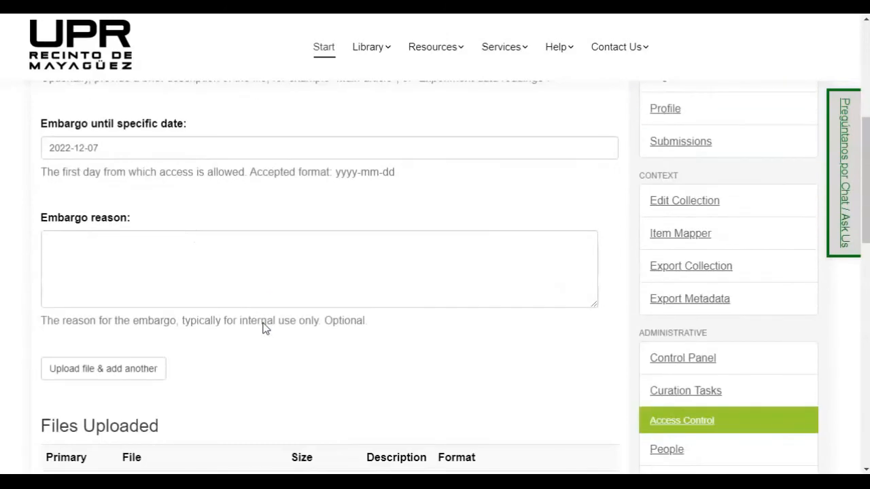
pyautogui.click(56, 248)
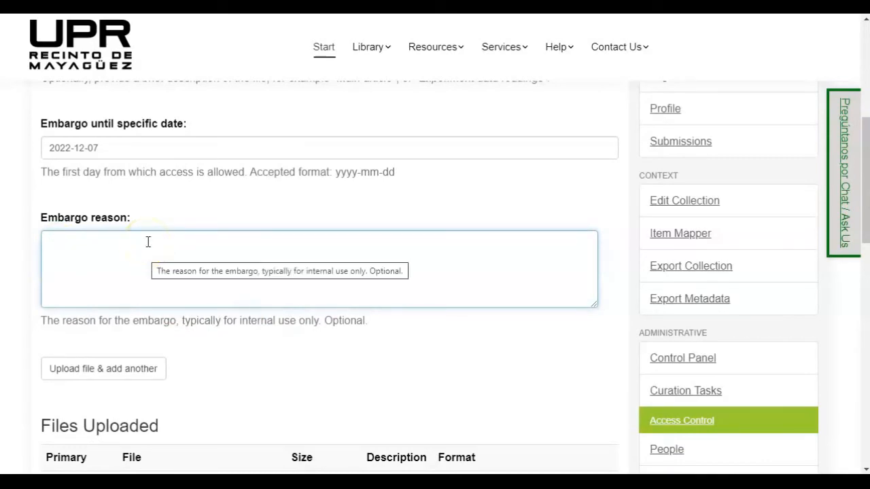
# Step: Delete the embargo date, leaving the uploaded PDF without an embargo
pyautogui.click(103, 150)
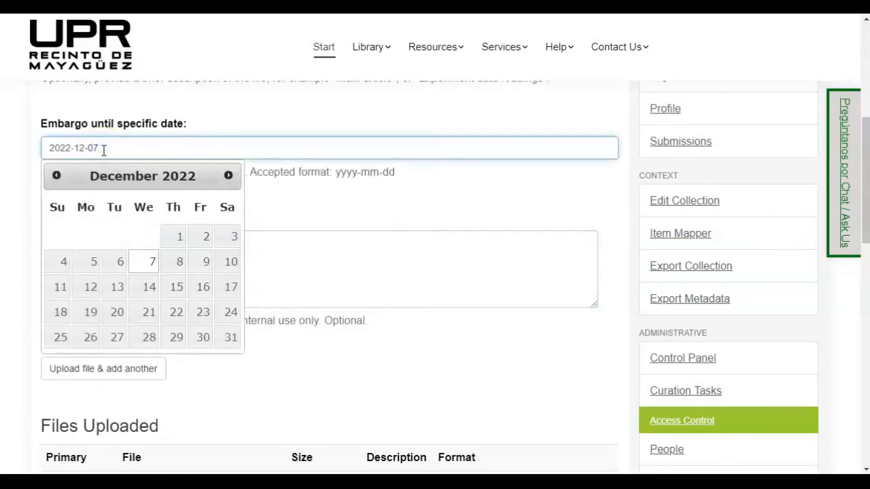
pyautogui.moveTo(99, 148); pyautogui.dragTo(23, 140)
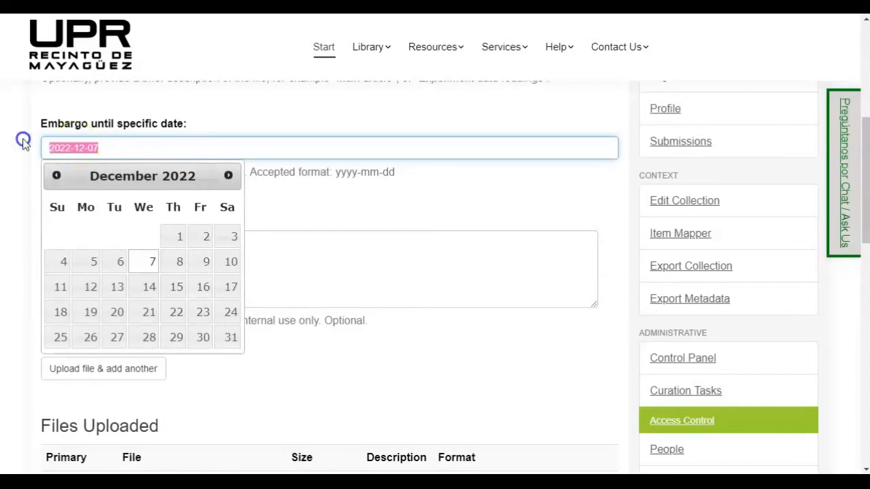
pyautogui.press('BackSpace')
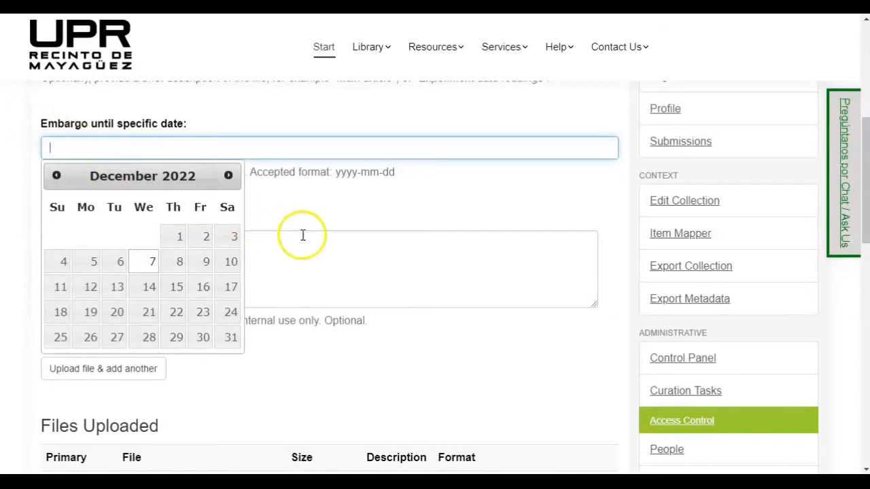
pyautogui.click(280, 207)
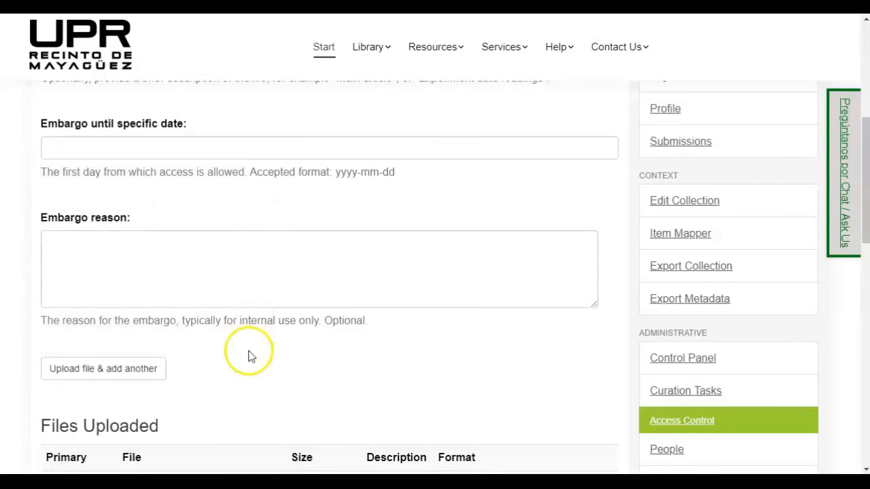
pyautogui.scroll(1, 246, 326)
pyautogui.scroll(-5, 243, 315)
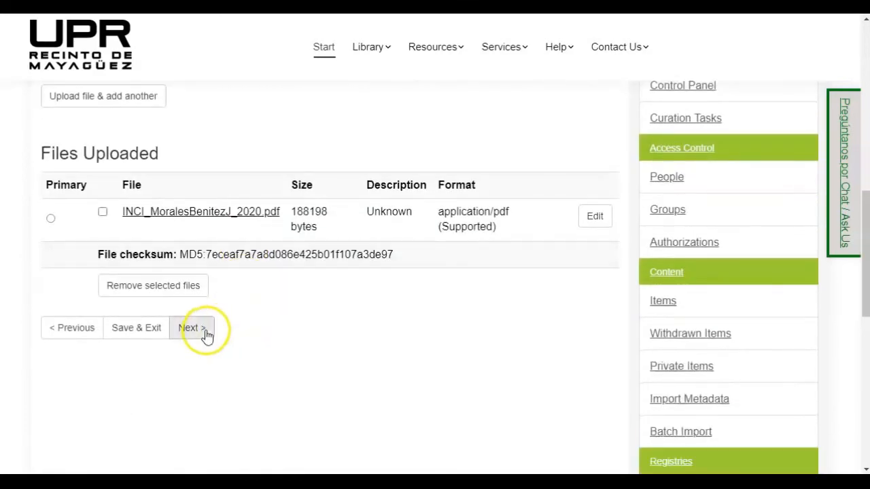
# Step: Go to the License Your Work step and select Creative Commons as the license type
pyautogui.click(197, 330)
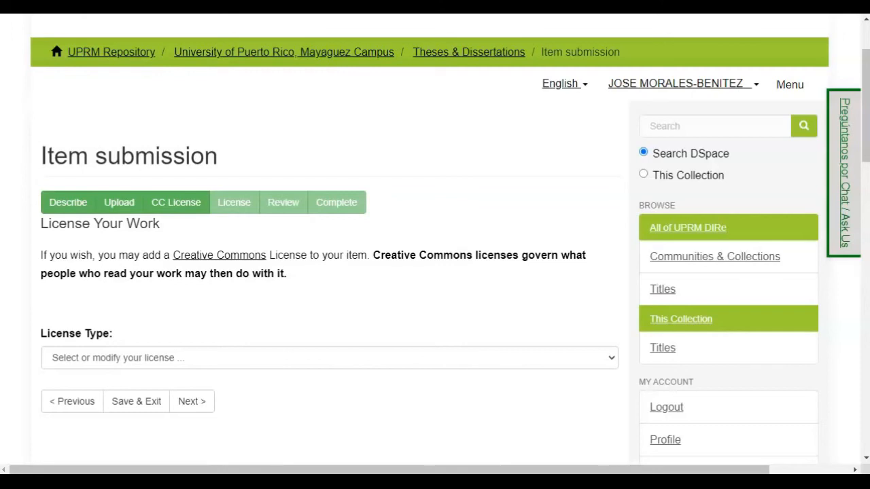
pyautogui.scroll(-1, 131, 324)
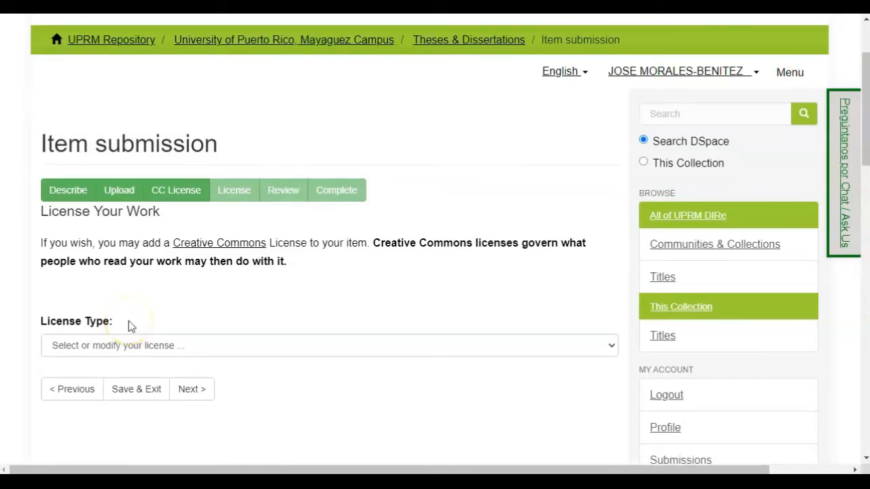
pyautogui.click(162, 348)
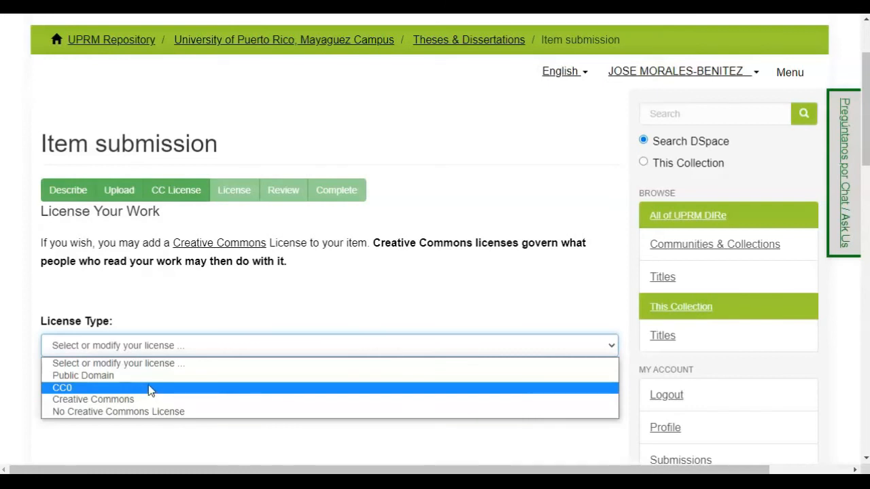
pyautogui.click(159, 401)
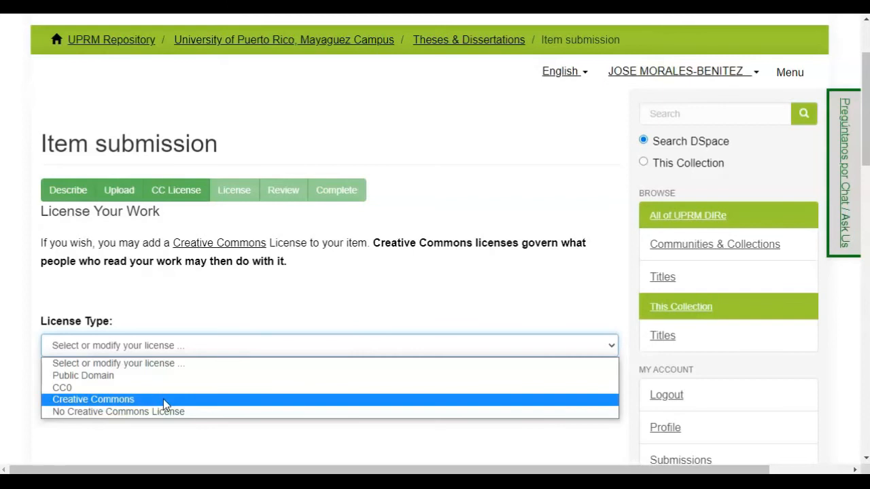
pyautogui.click(176, 414)
pyautogui.click(161, 402)
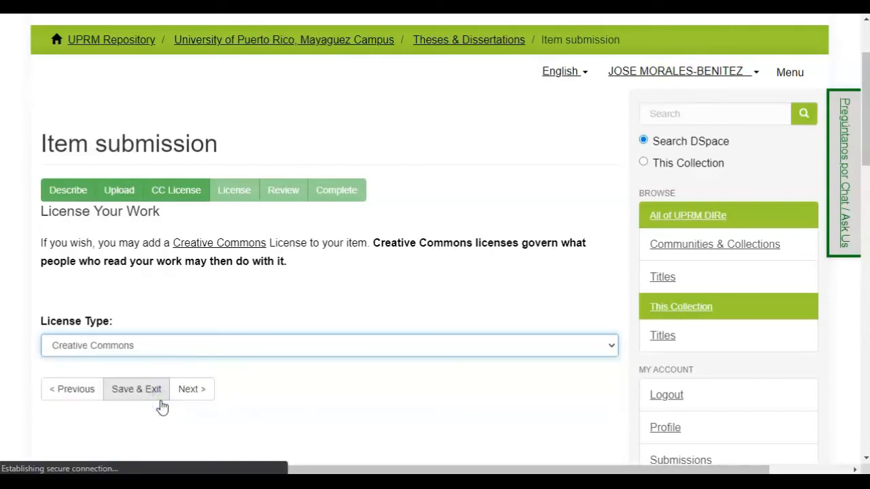
pyautogui.click(302, 249)
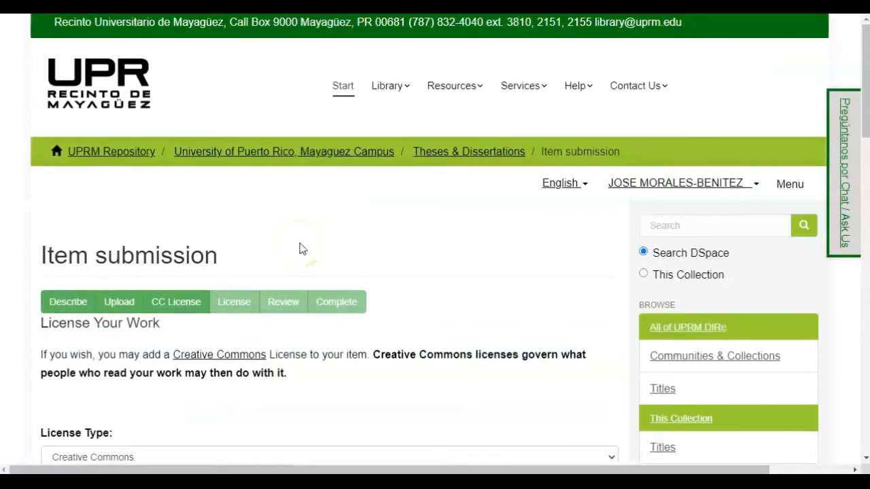
# Step: Set commercial use to No and modifications to ShareAlike, then continue
pyautogui.scroll(-3, 302, 249)
pyautogui.click(277, 288)
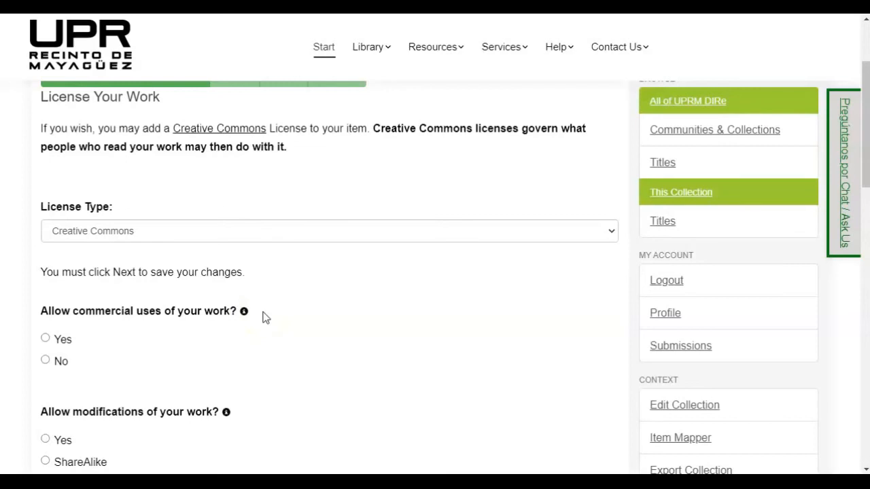
pyautogui.click(45, 362)
pyautogui.scroll(-1, 251, 418)
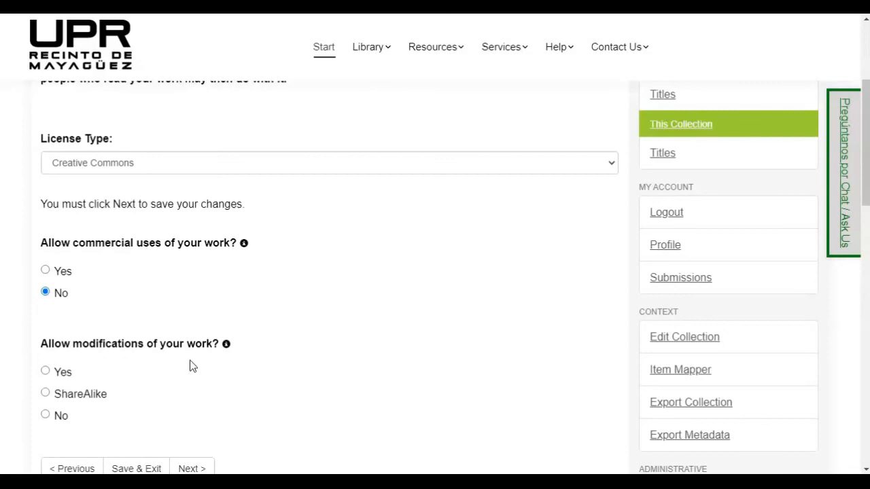
pyautogui.click(205, 377)
pyautogui.click(45, 394)
pyautogui.scroll(-1, 144, 410)
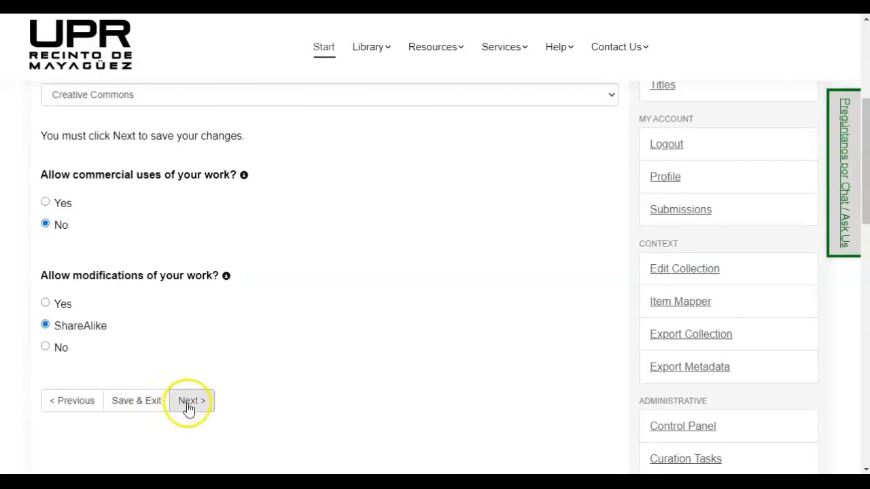
pyautogui.click(189, 402)
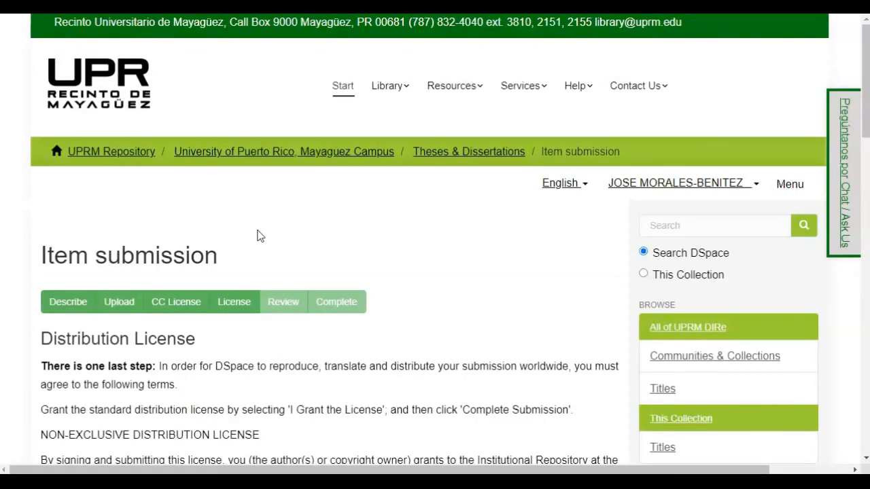
# Step: Tick 'I Grant the License' for the distribution license and proceed to Review Submission
pyautogui.scroll(-1, 259, 236)
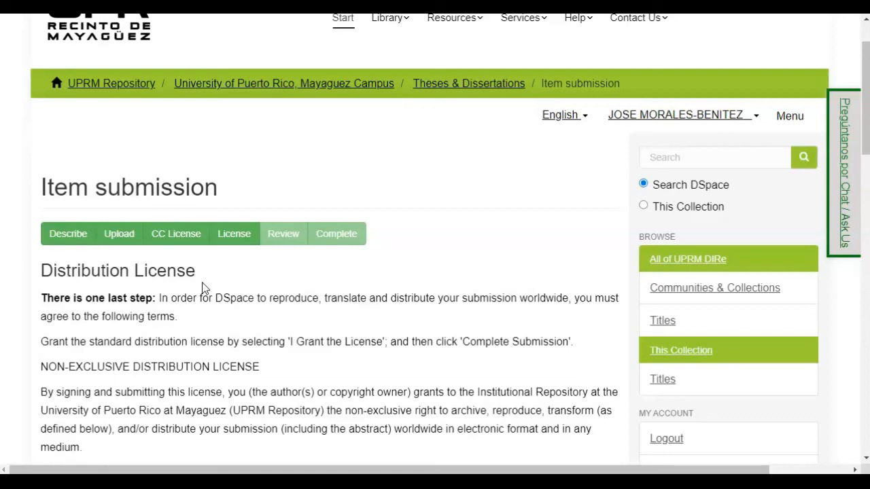
pyautogui.scroll(-2, 228, 309)
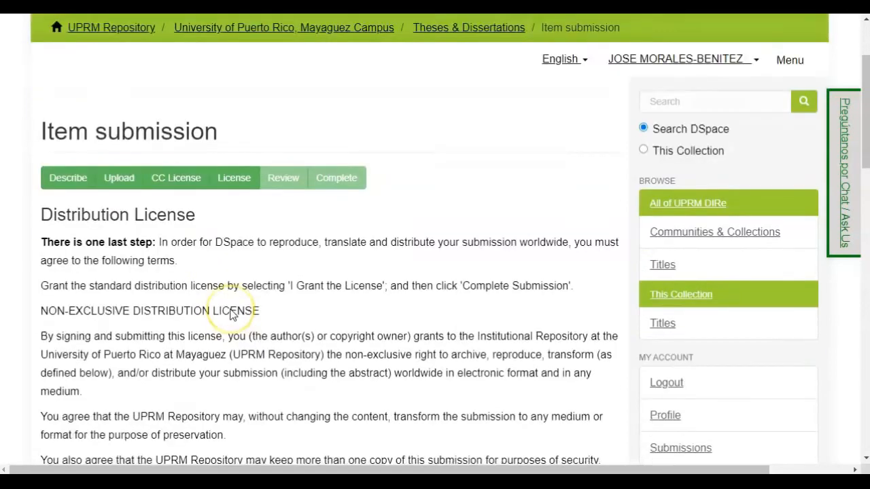
pyautogui.scroll(-4, 230, 313)
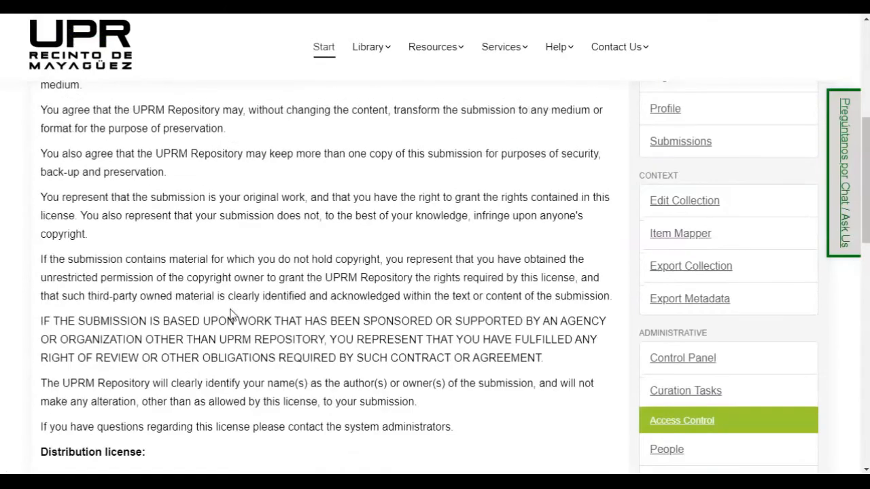
pyautogui.scroll(-1, 230, 314)
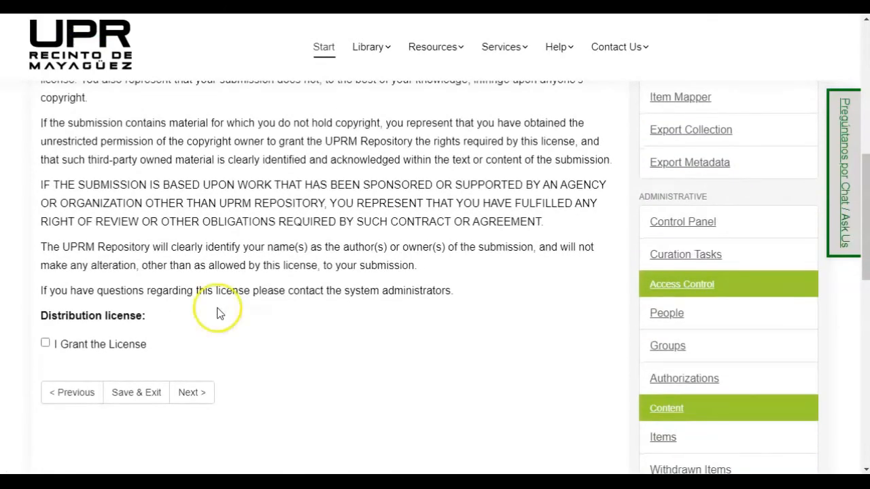
pyautogui.click(45, 343)
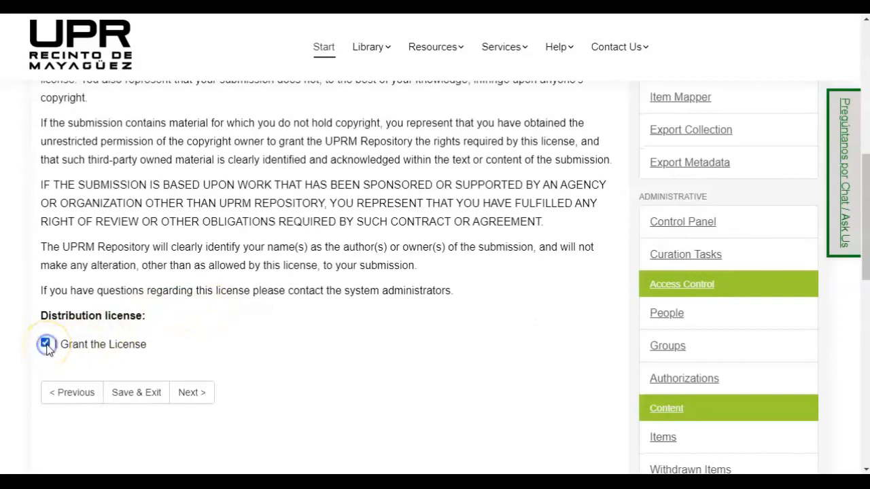
pyautogui.click(193, 393)
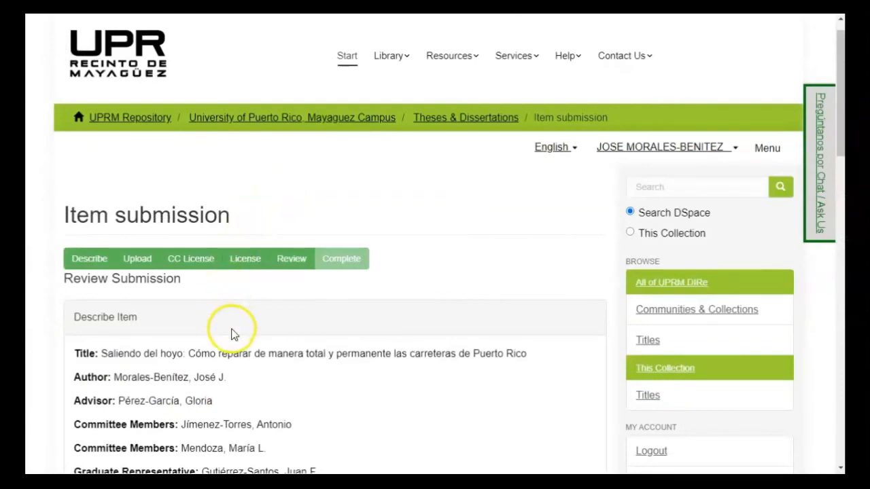
pyautogui.scroll(-3, 231, 333)
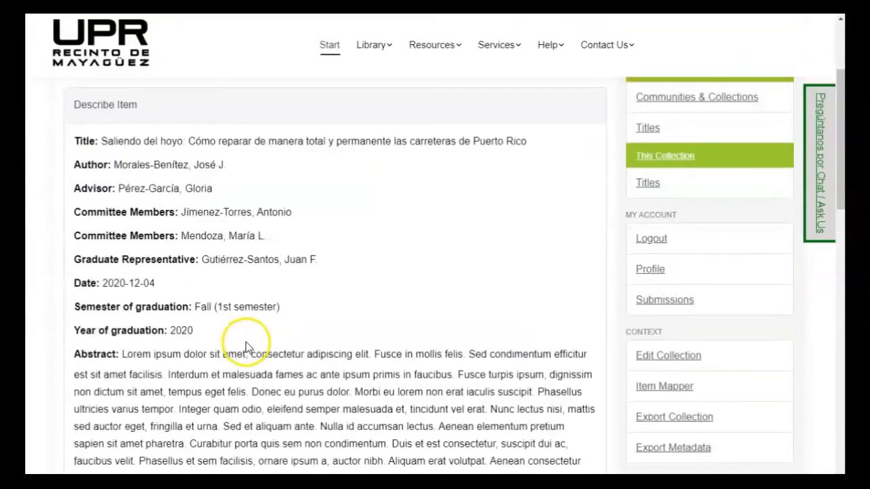
pyautogui.scroll(-1, 242, 332)
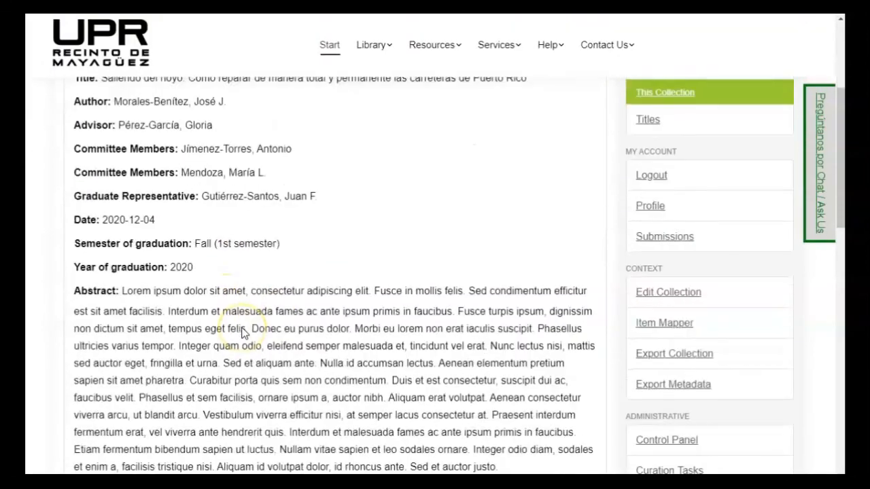
pyautogui.scroll(-2, 249, 280)
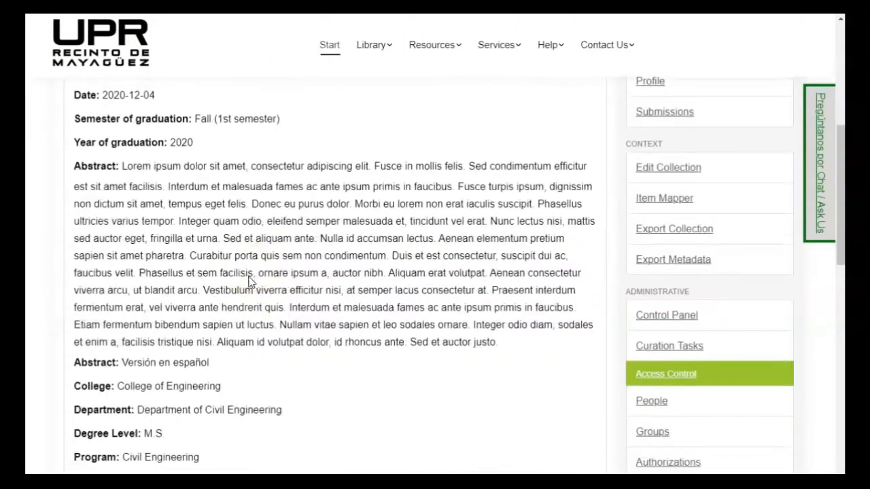
pyautogui.scroll(-3, 249, 279)
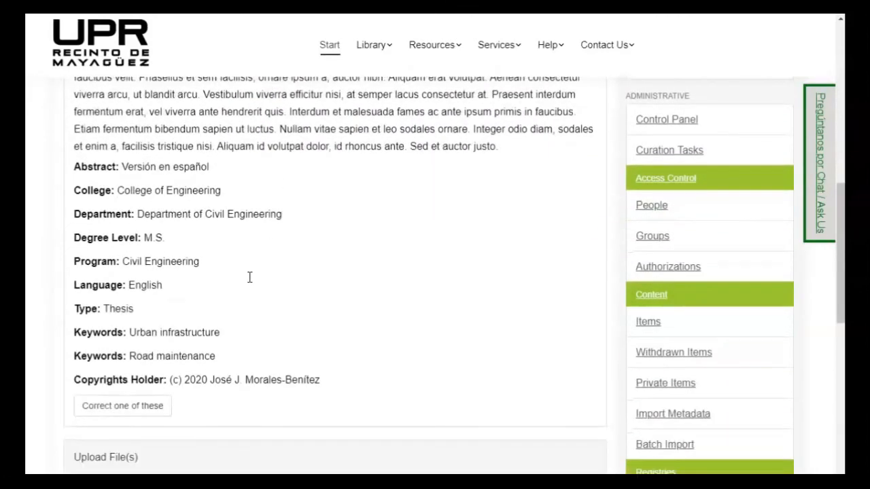
pyautogui.scroll(-1, 249, 277)
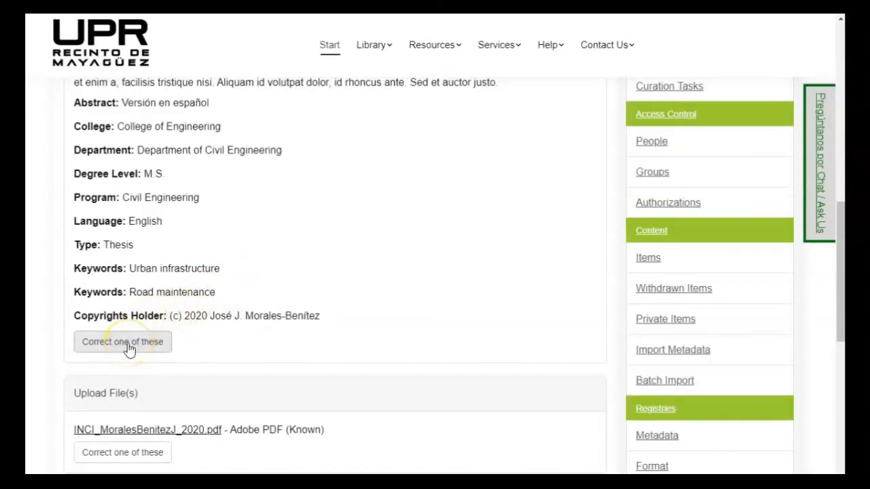
pyautogui.scroll(-2, 129, 348)
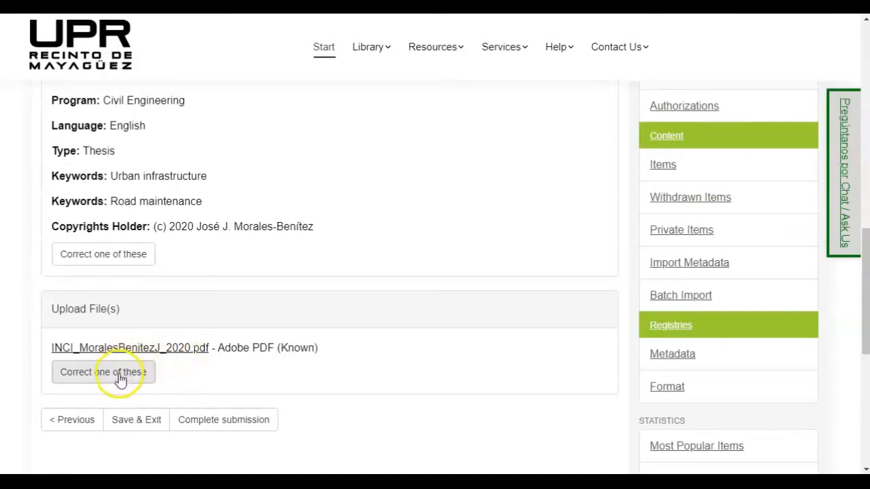
pyautogui.scroll(-1, 239, 371)
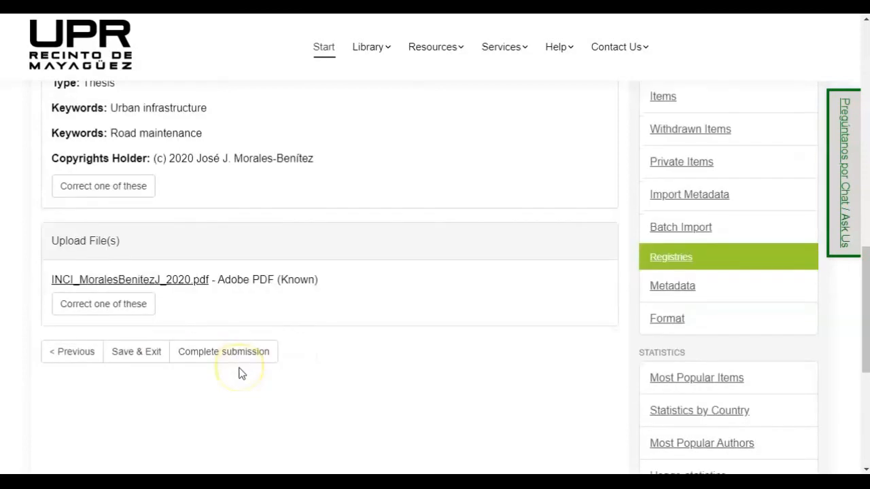